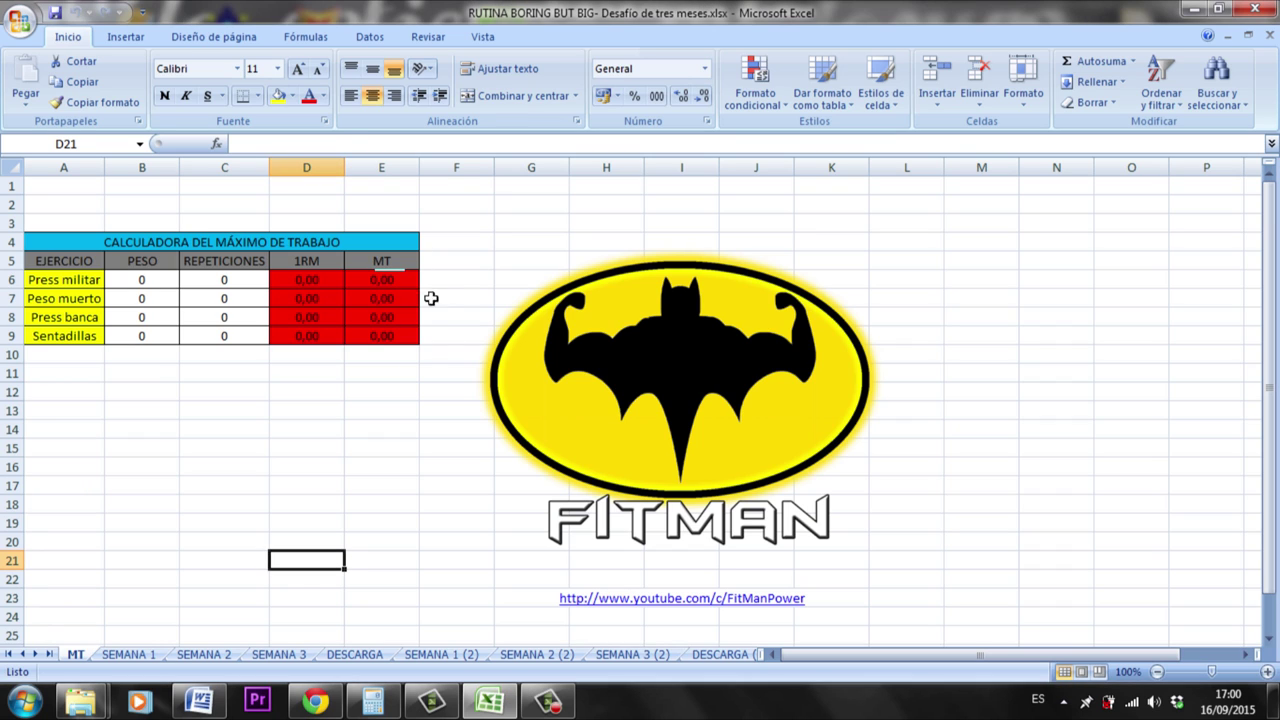
# Review the MT column, then look over the SEMANA 2 and DESCARGA routine sheets.
pyautogui.click(383, 265)
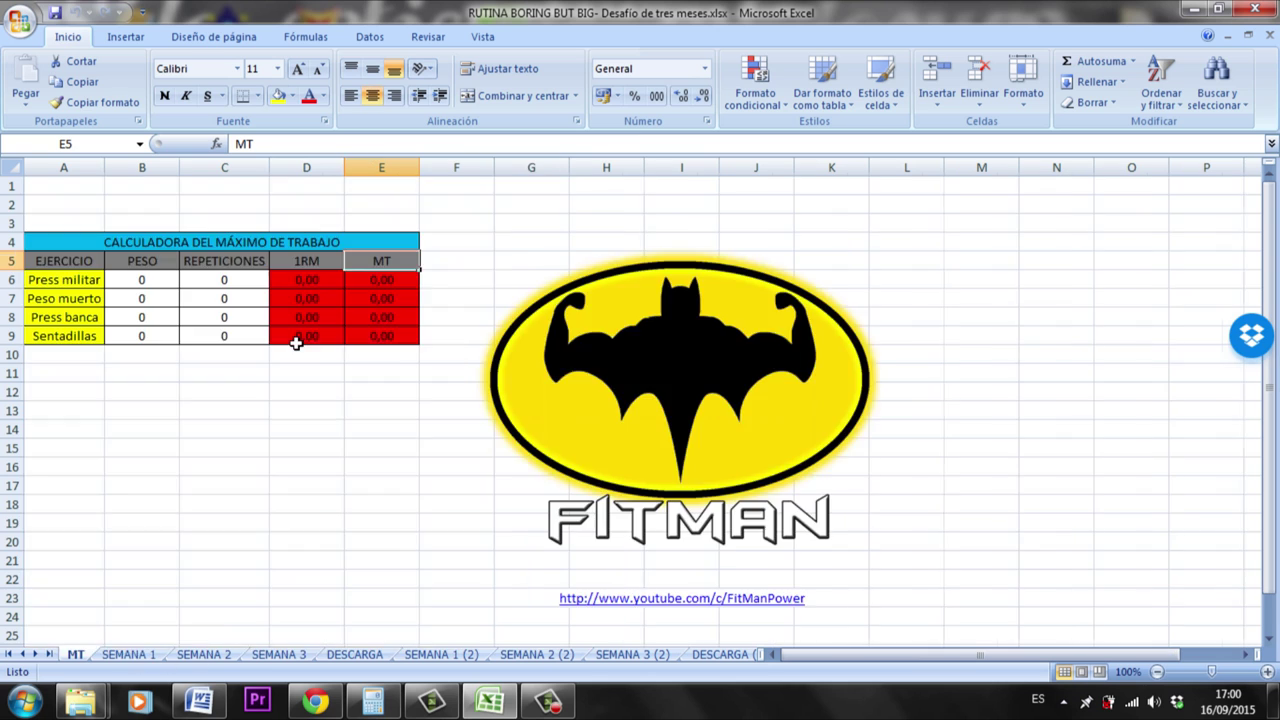
pyautogui.click(206, 654)
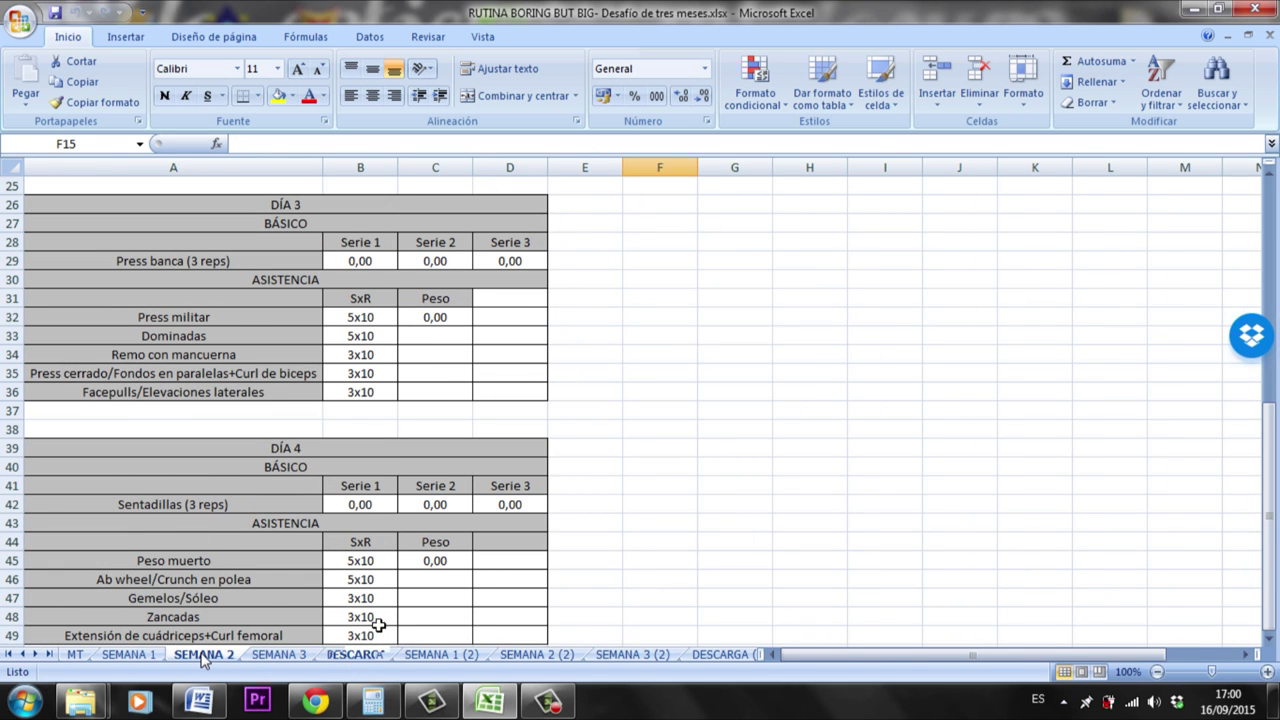
pyautogui.click(355, 655)
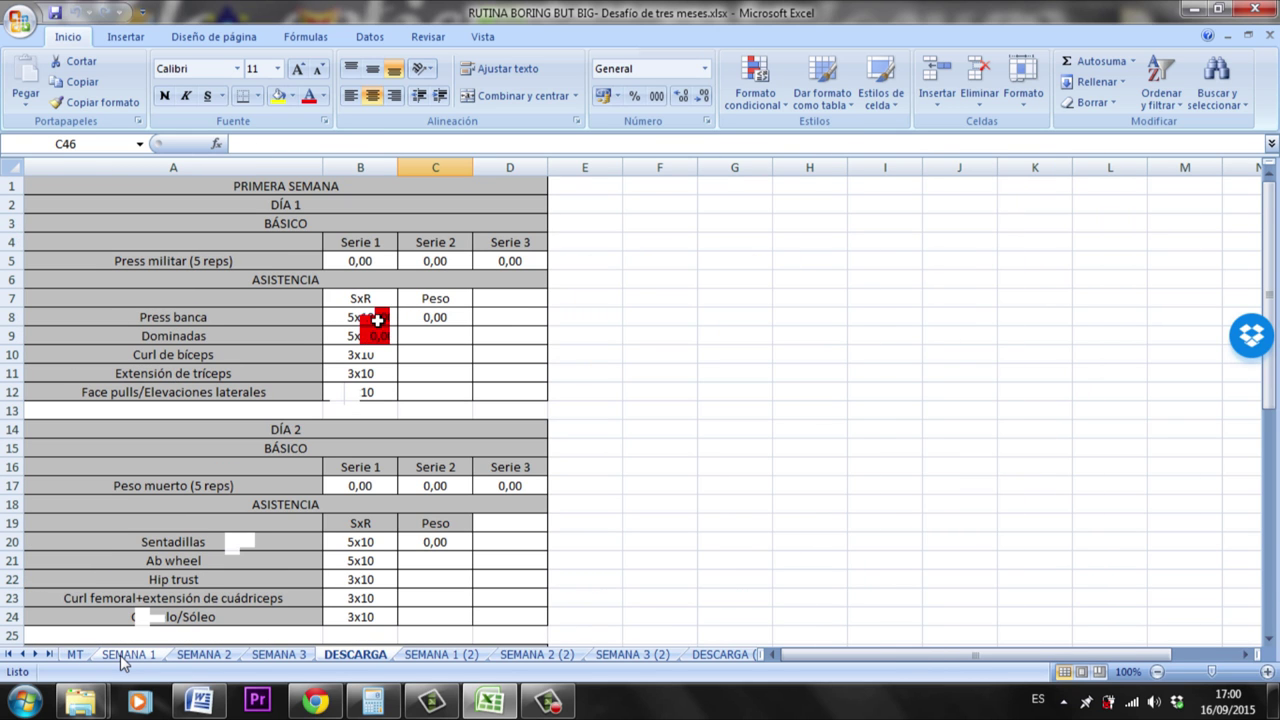
# On the MT sheet, give Press militar weight 50 and 5 repetitions, yielding 1RM 58,33 and MT 52,50.
pyautogui.click(75, 654)
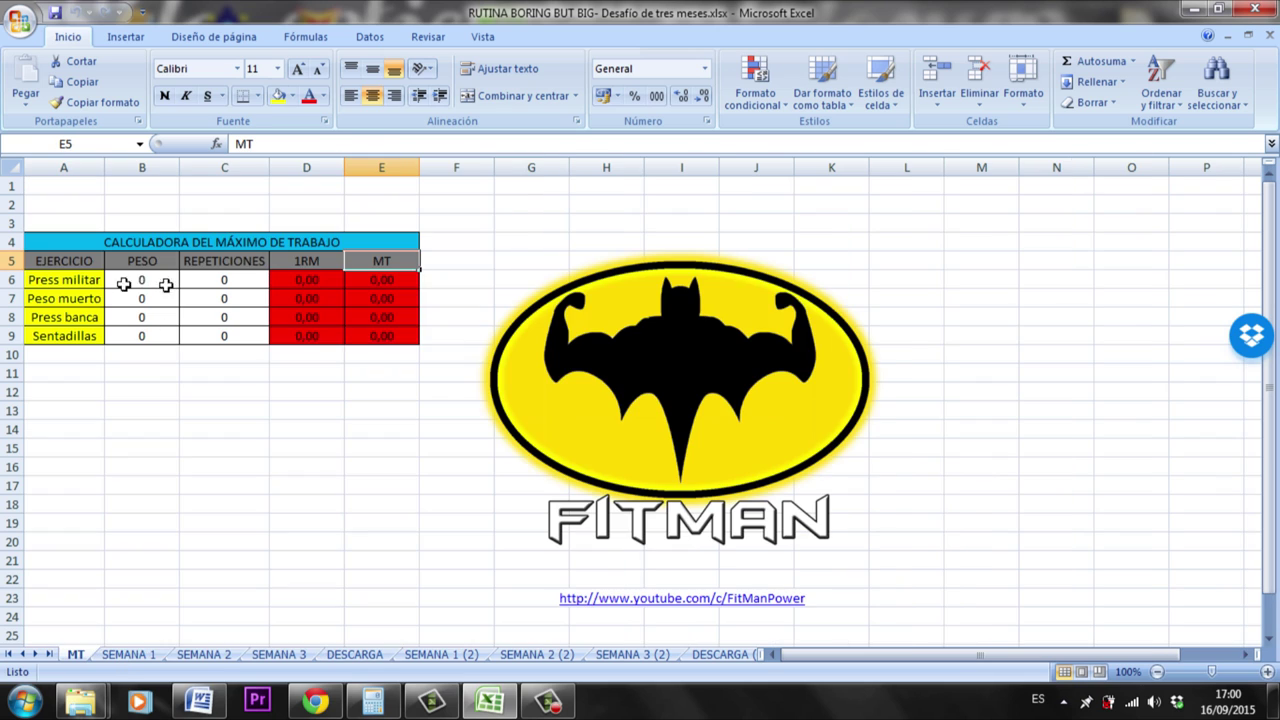
pyautogui.click(130, 282)
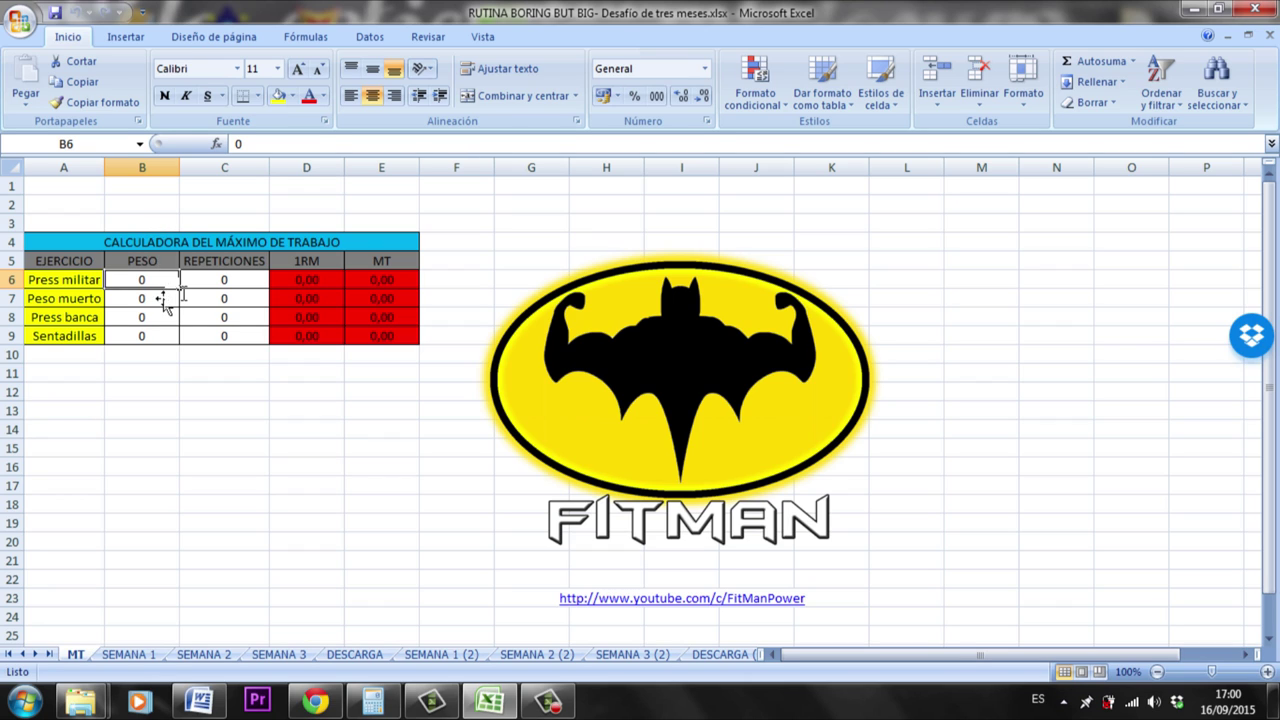
pyautogui.press('F2')
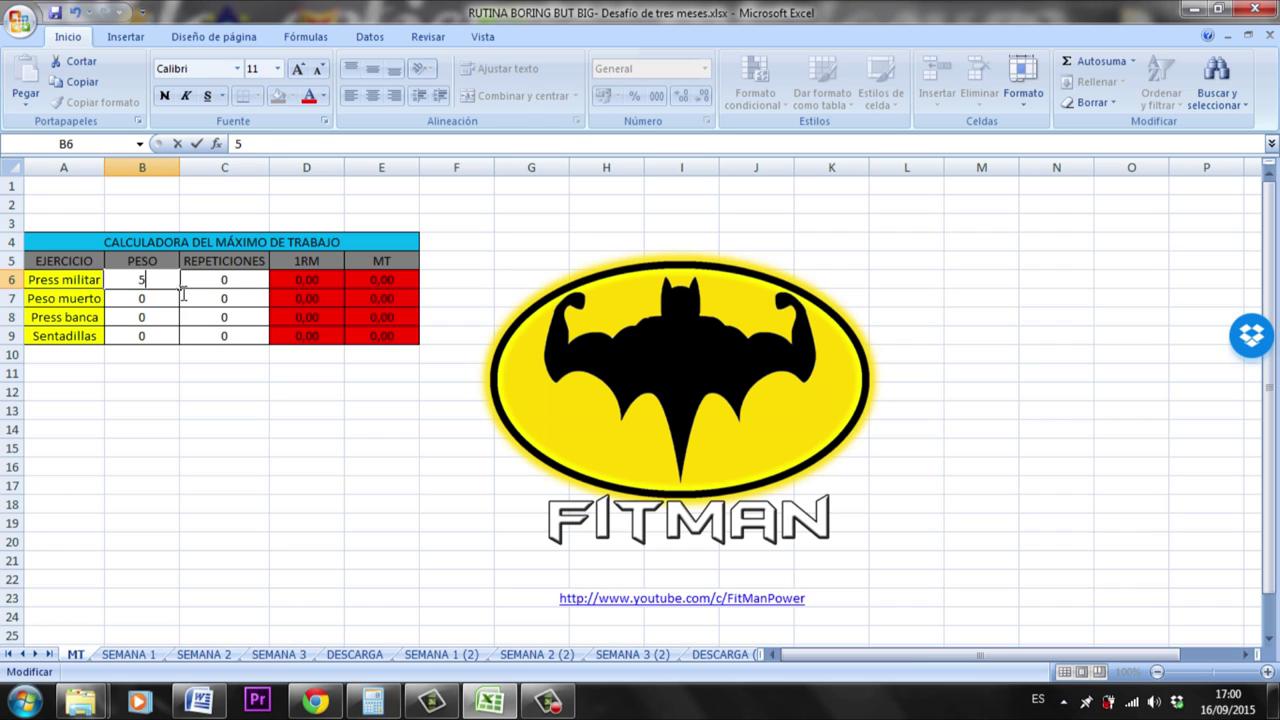
pyautogui.write('0')
pyautogui.click(254, 289)
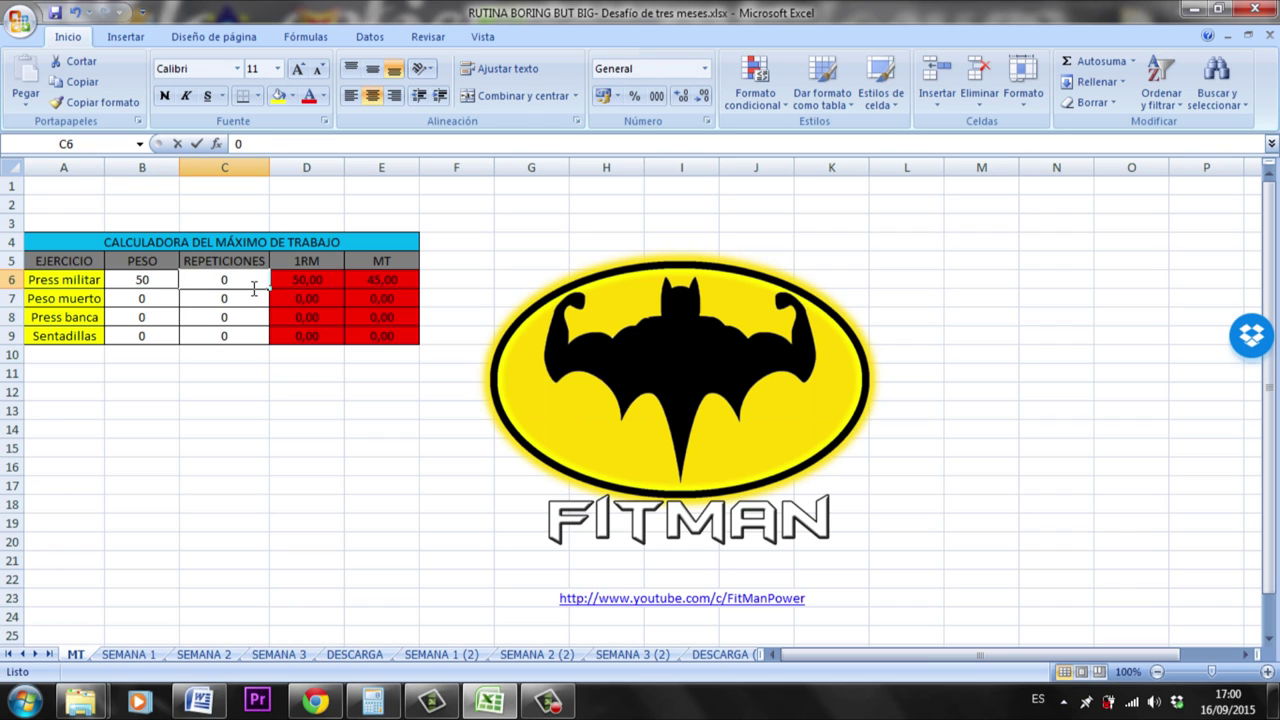
pyautogui.write('5')
pyautogui.click(255, 419)
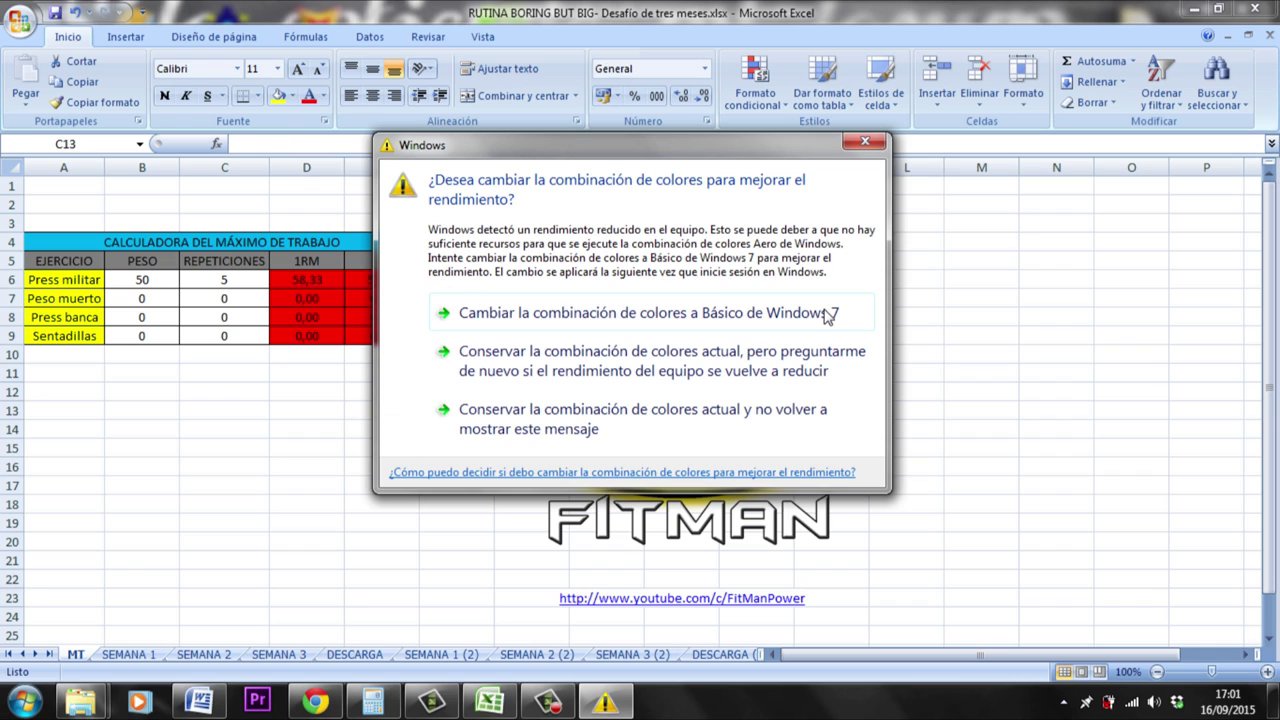
# Close the colour-scheme prompt, check the Press militar MT formula, and go to SEMANA 1 (34,12 / 39,37 / 44,62).
pyautogui.click(828, 316)
pyautogui.click(395, 288)
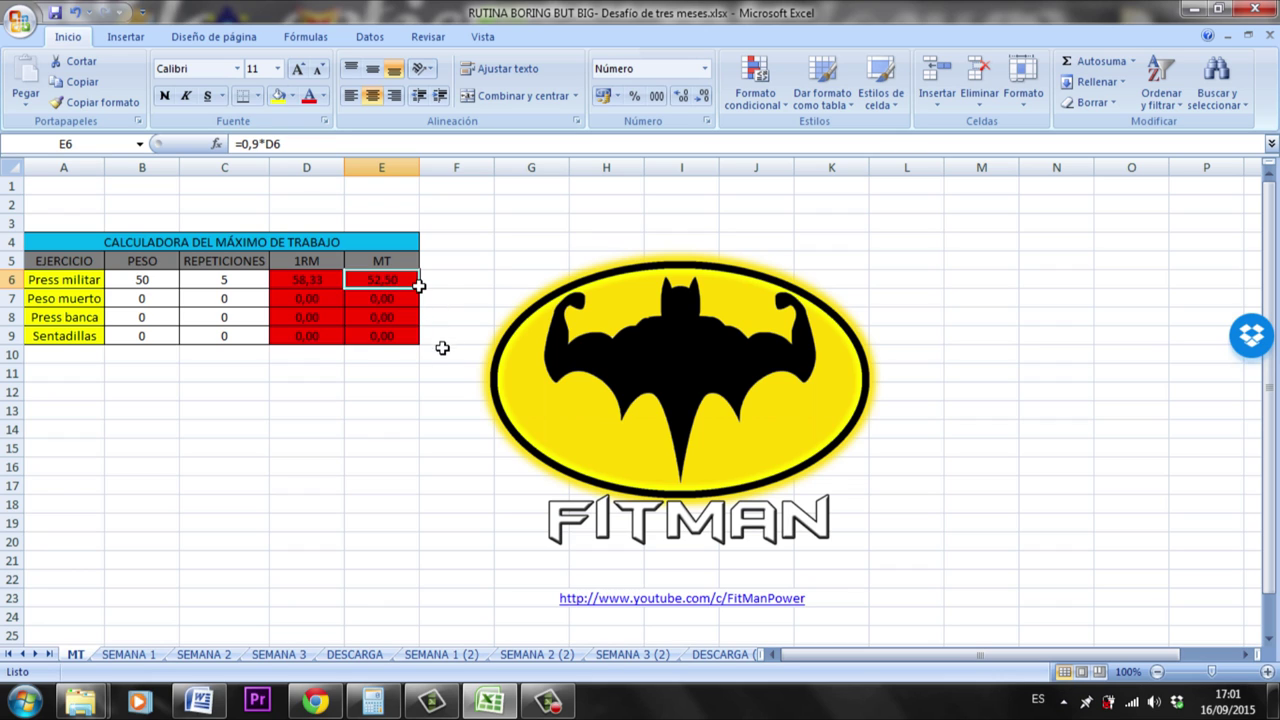
pyautogui.hotkey('ctrl', 'pagedown')
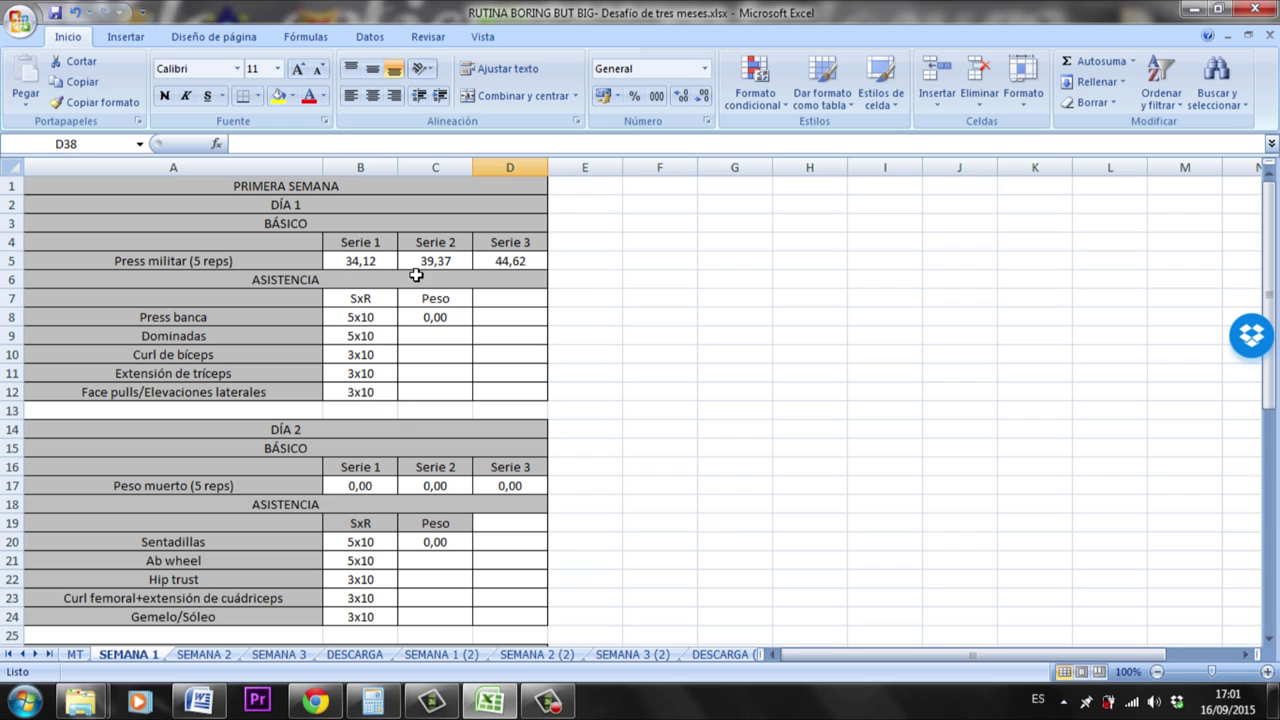
# Compare SEMANA 1 with SEMANA 2, then settle on SEMANA 3 with Press militar at 39,37, 44,62 and 49,87.
pyautogui.scroll(-7, 466, 474)
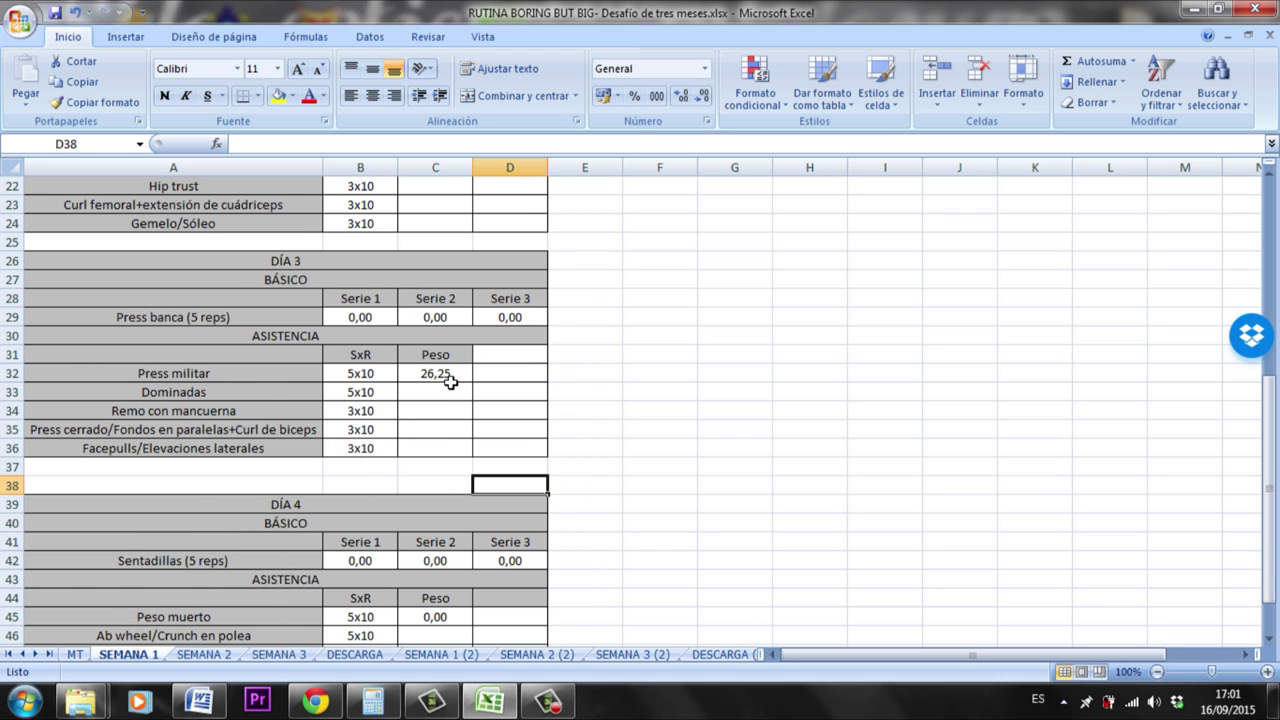
pyautogui.scroll(7, 240, 630)
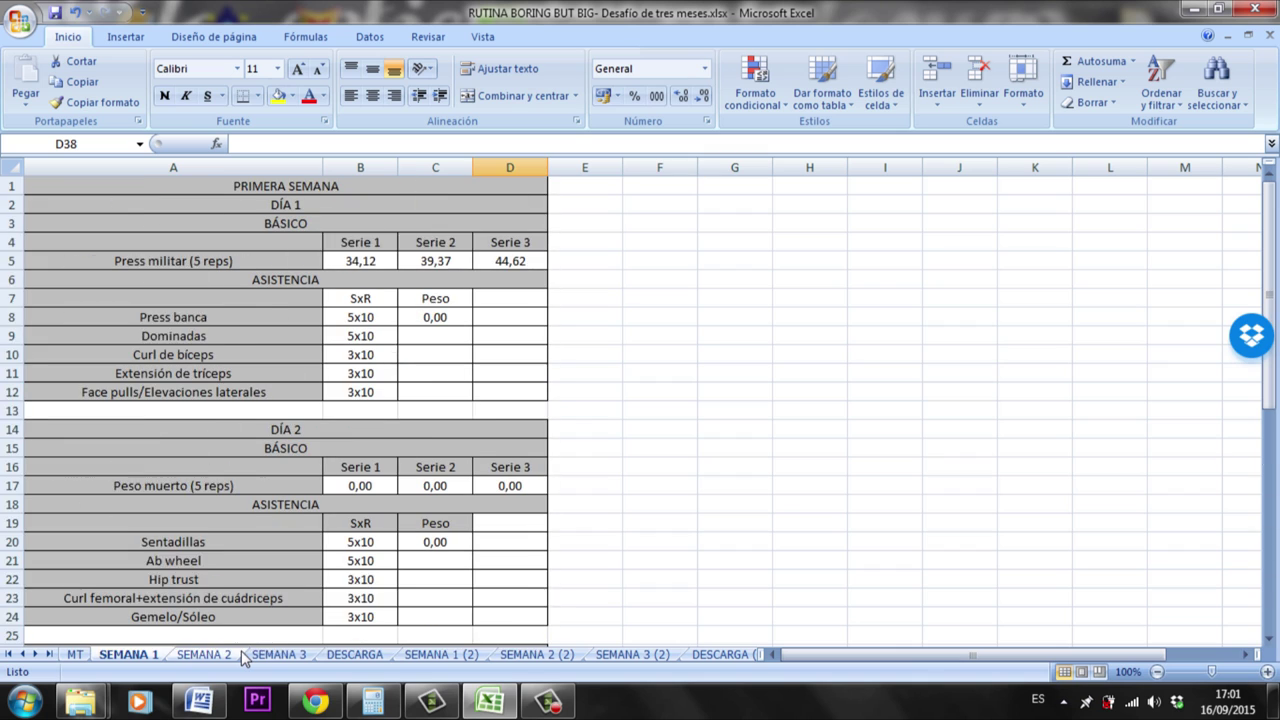
pyautogui.click(240, 652)
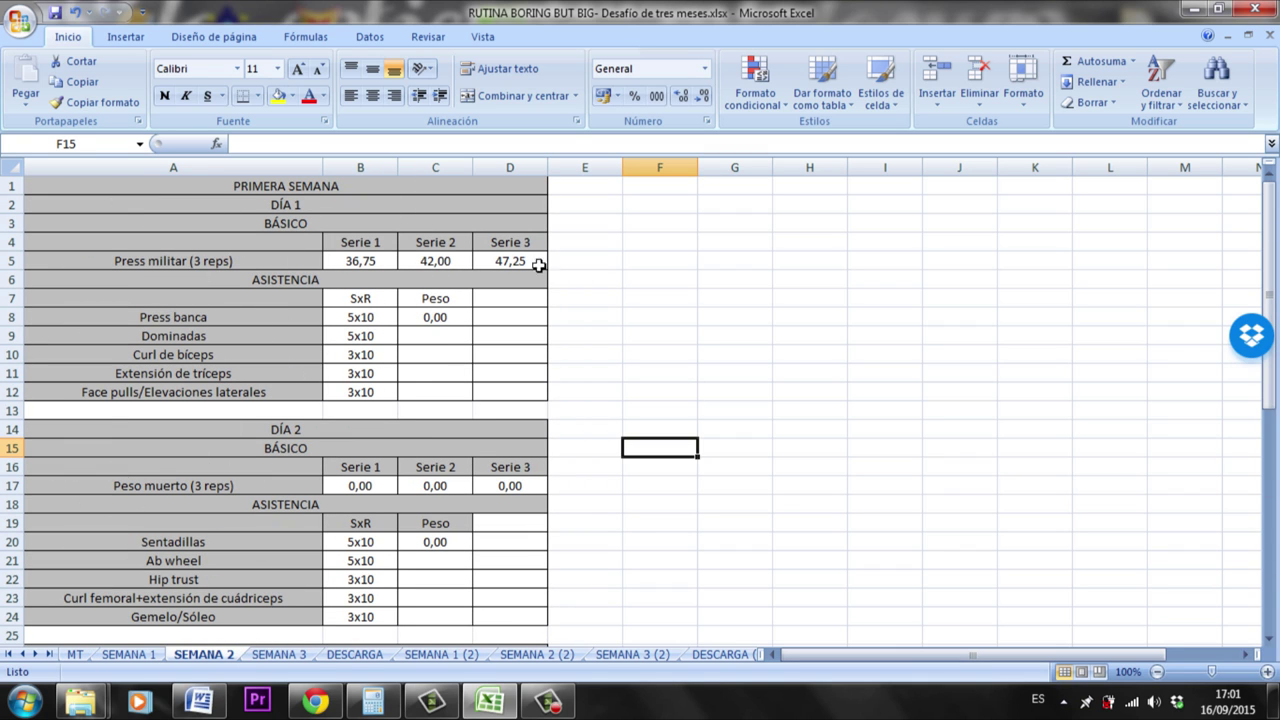
pyautogui.click(141, 655)
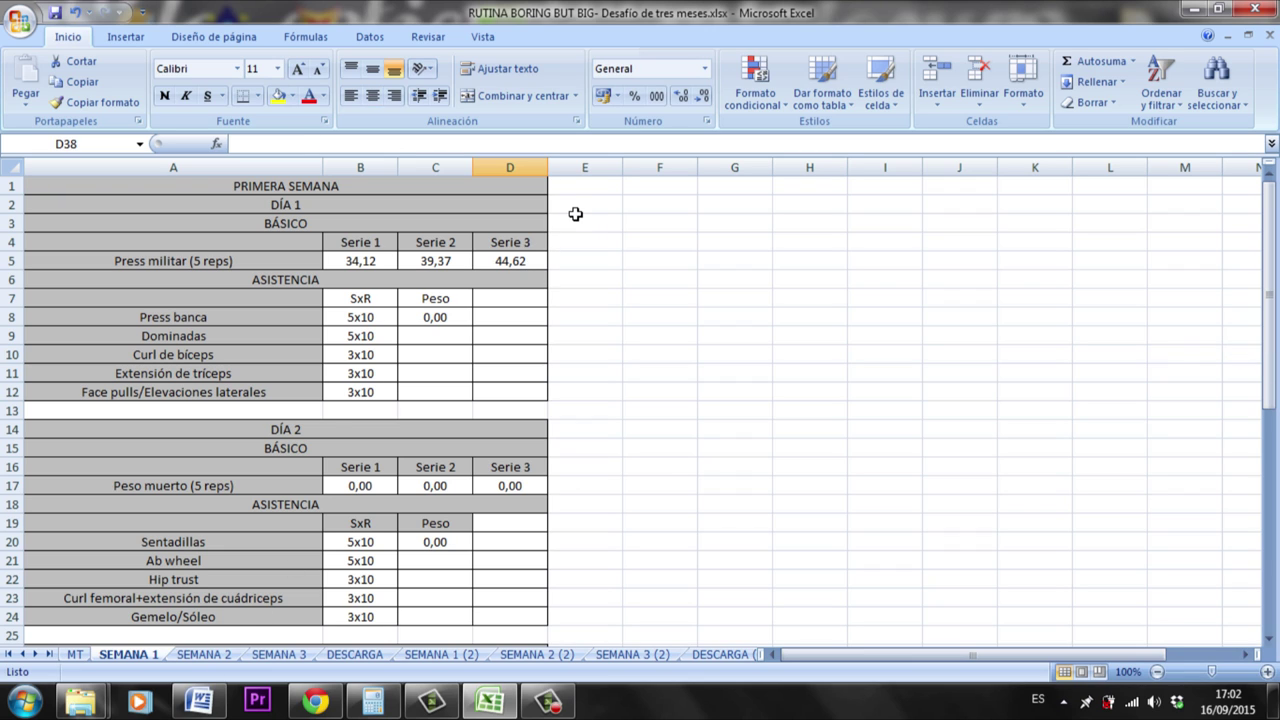
pyautogui.hotkey('ctrl', 'pagedown')
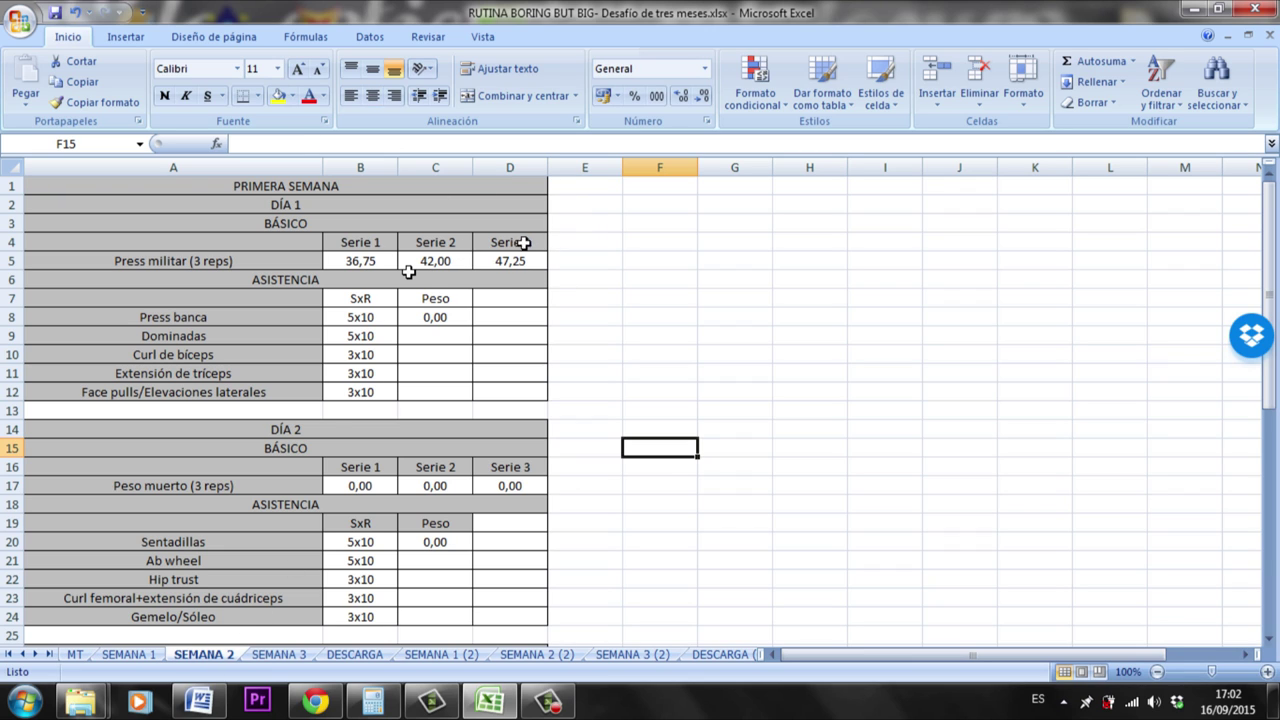
pyautogui.hotkey('ctrl', 'pagedown')
pyautogui.hotkey('ctrl', 'pageup')
pyautogui.hotkey('ctrl', 'pagedown')
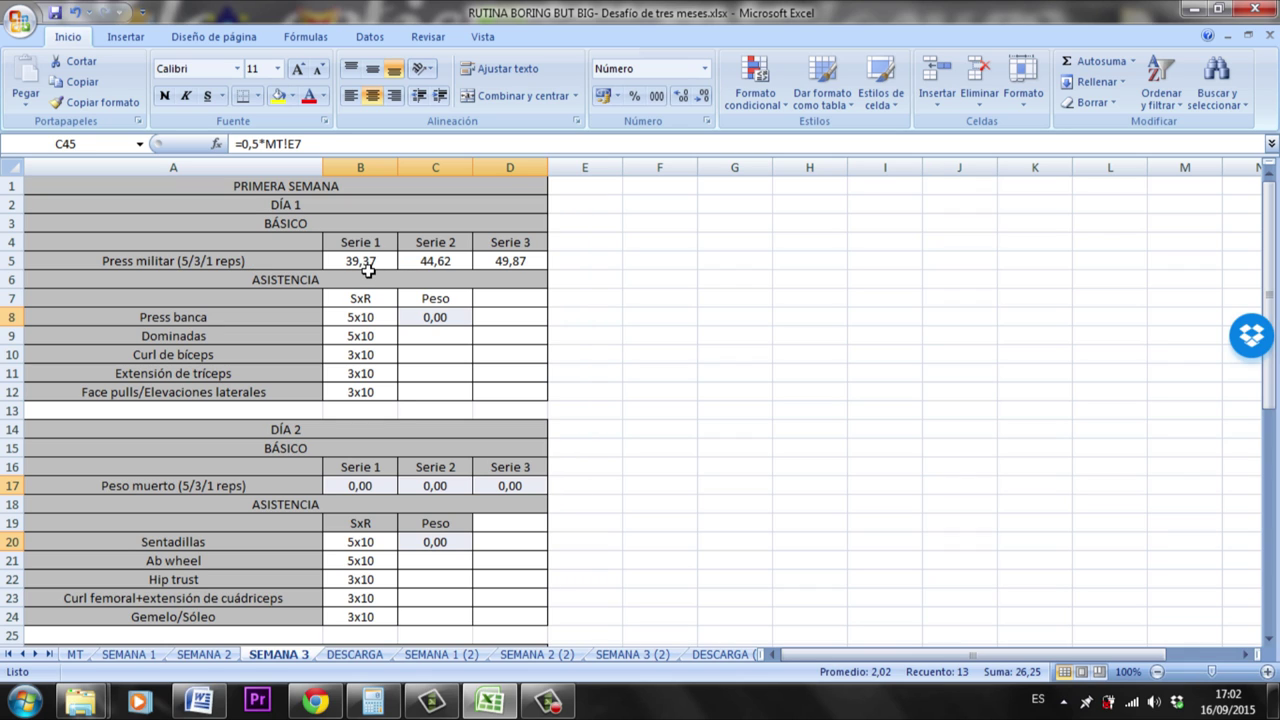
# Inspect the Serie 2 Press militar formula and browse the SEMANA 1 (2) sheet.
pyautogui.click(446, 268)
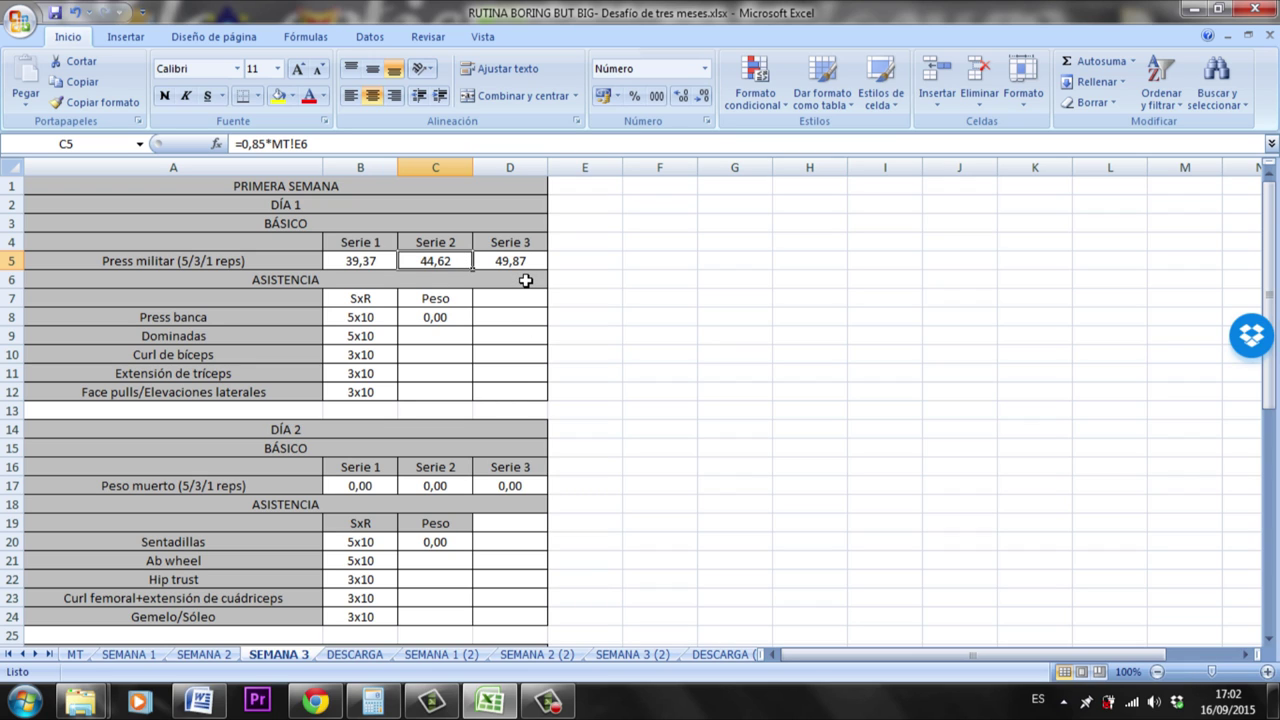
pyautogui.click(437, 657)
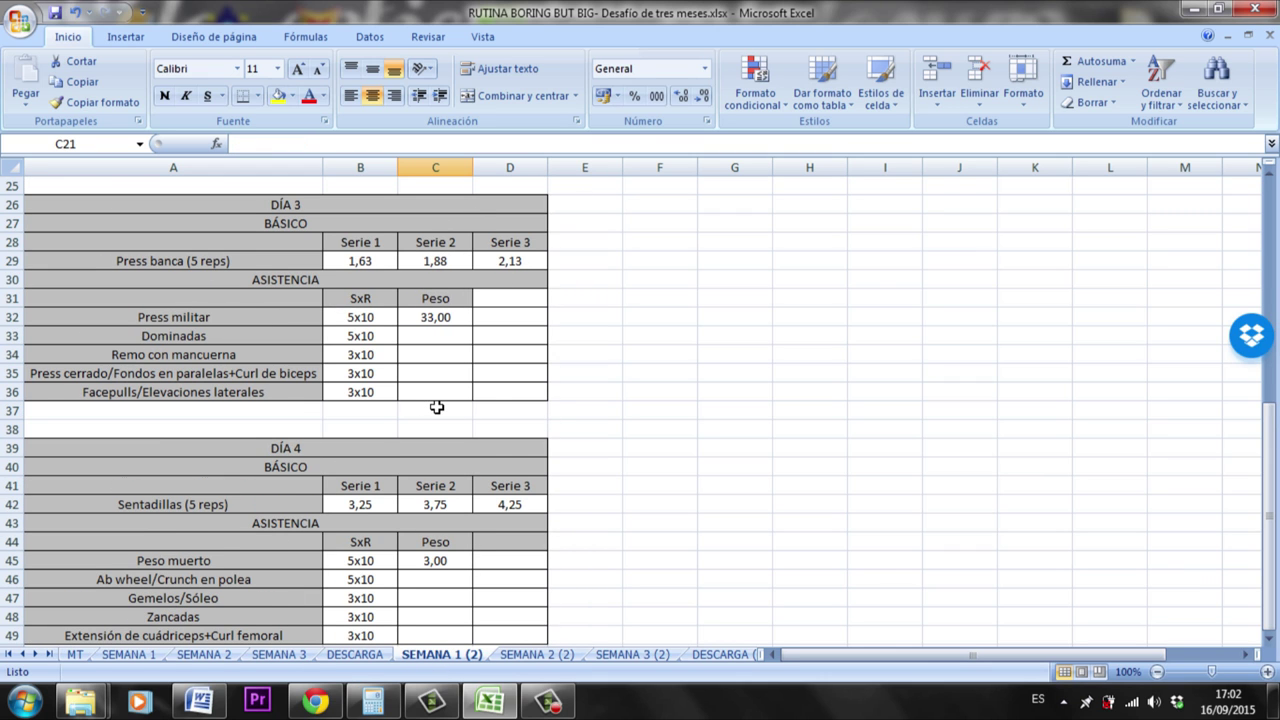
pyautogui.scroll(8, 437, 407)
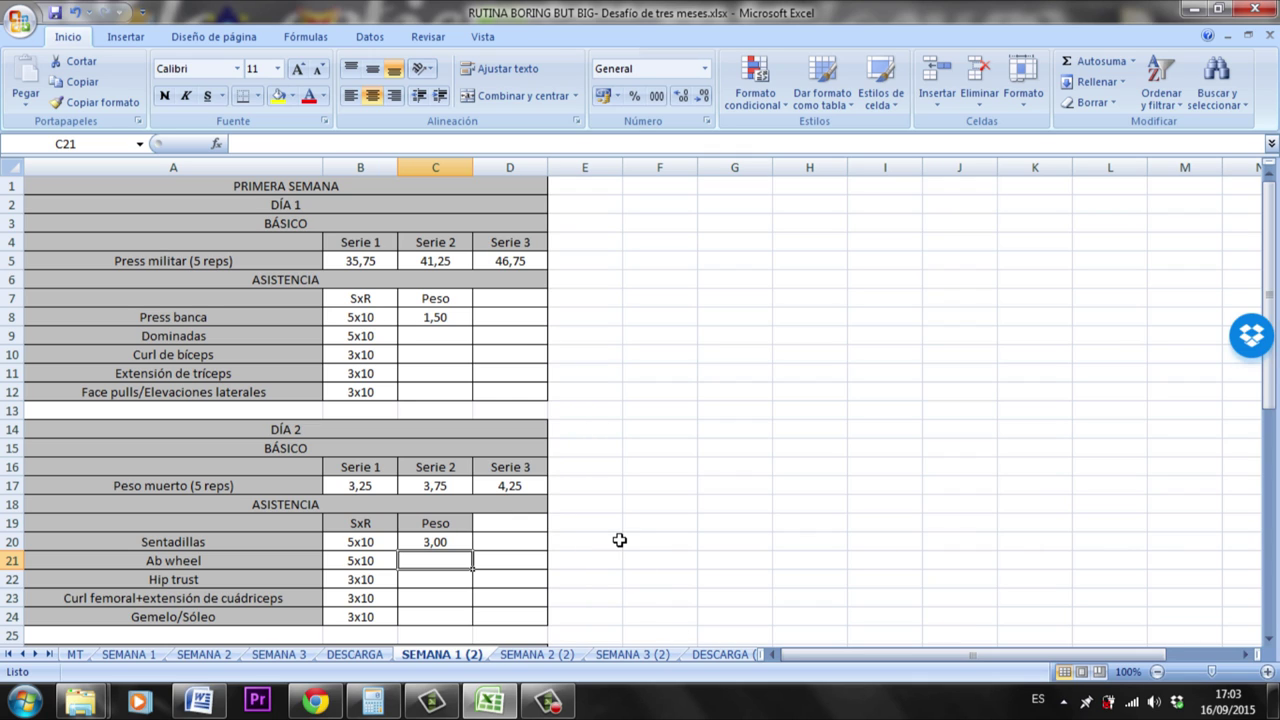
# Check the Press banca weight on DESCARGA (2), then reach SEMANA 1 (3) with Sentadillas sets at 6,50, 7,50 and 8,50.
pyautogui.click(729, 655)
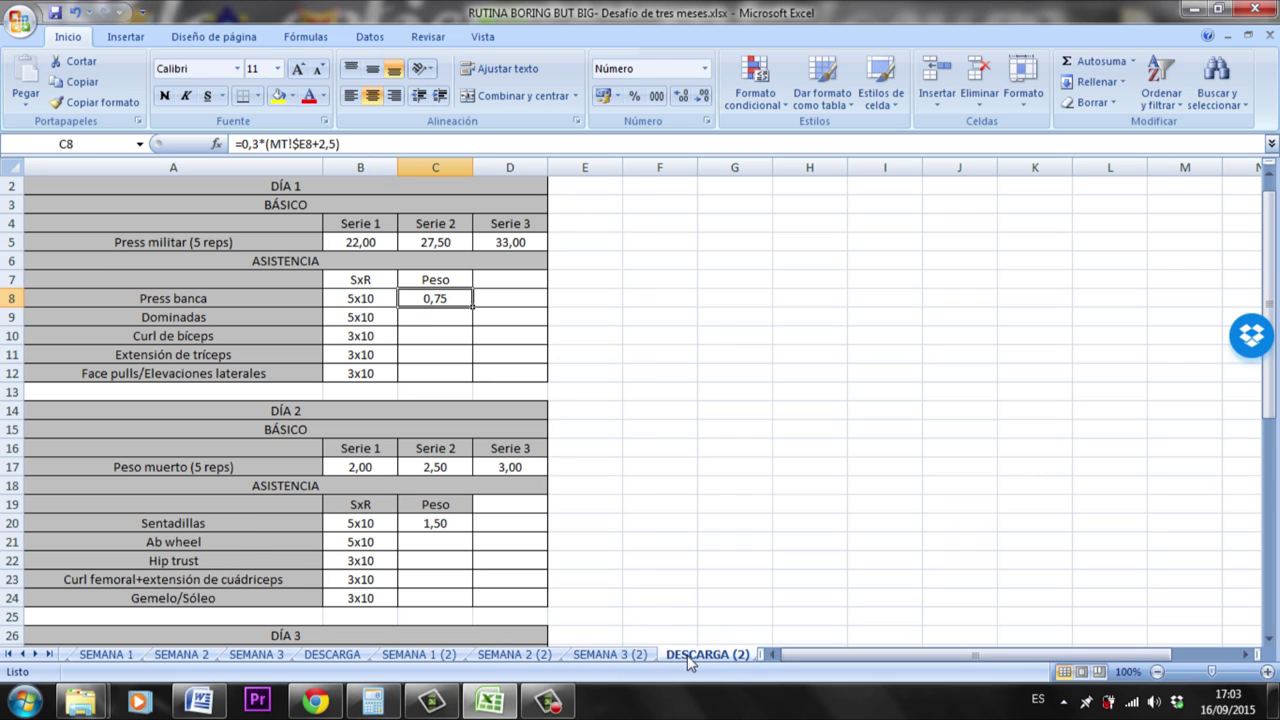
pyautogui.press('Right')
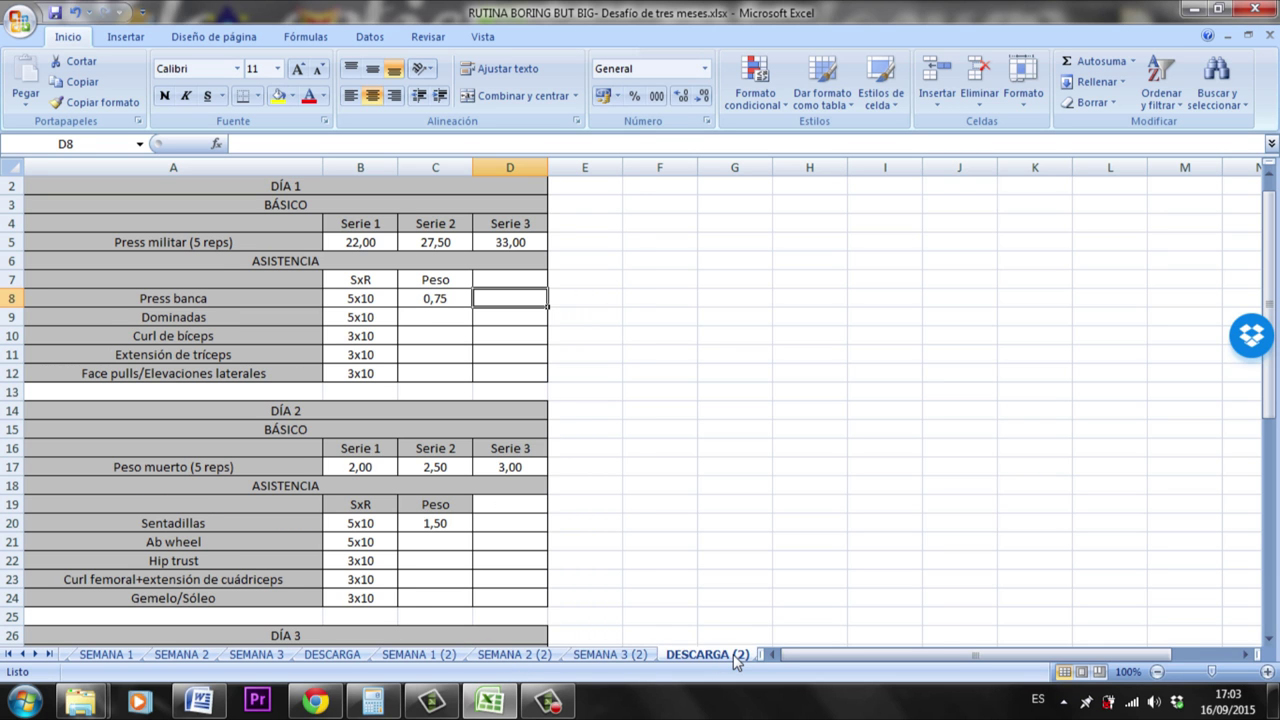
pyautogui.hotkey('ctrl', 'pagedown')
pyautogui.click(650, 360)
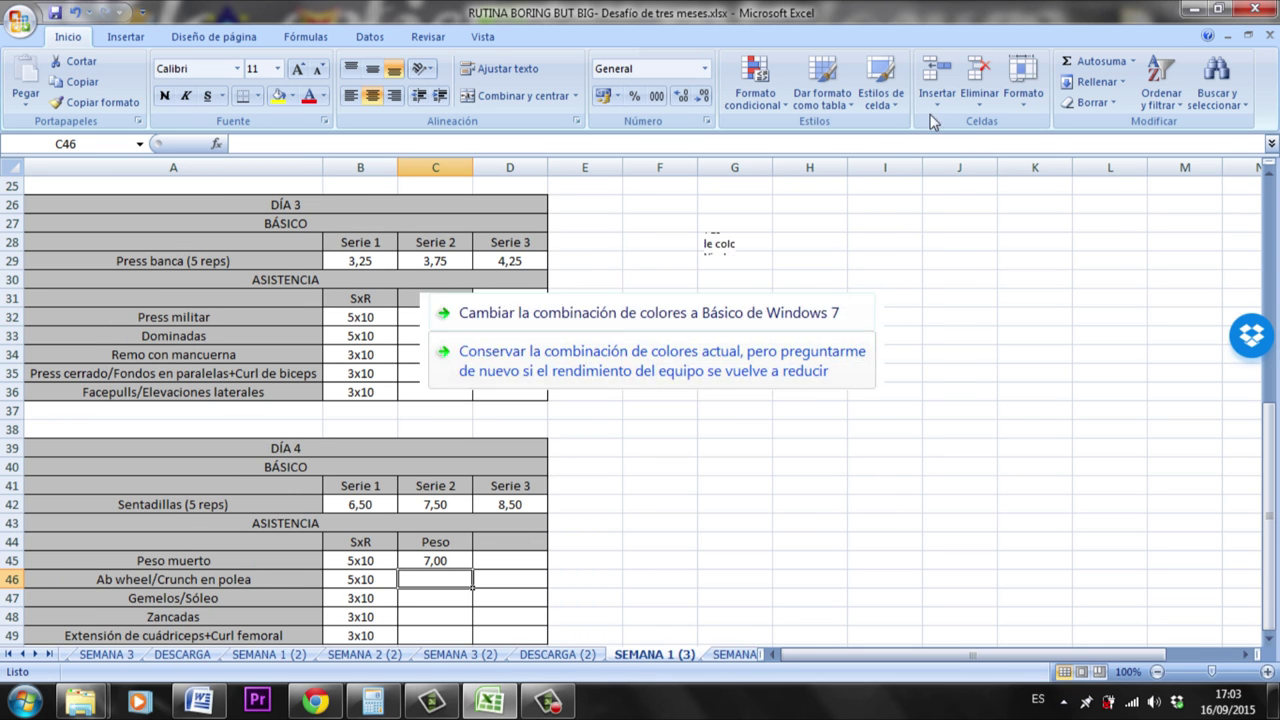
pyautogui.scroll(8, 323, 274)
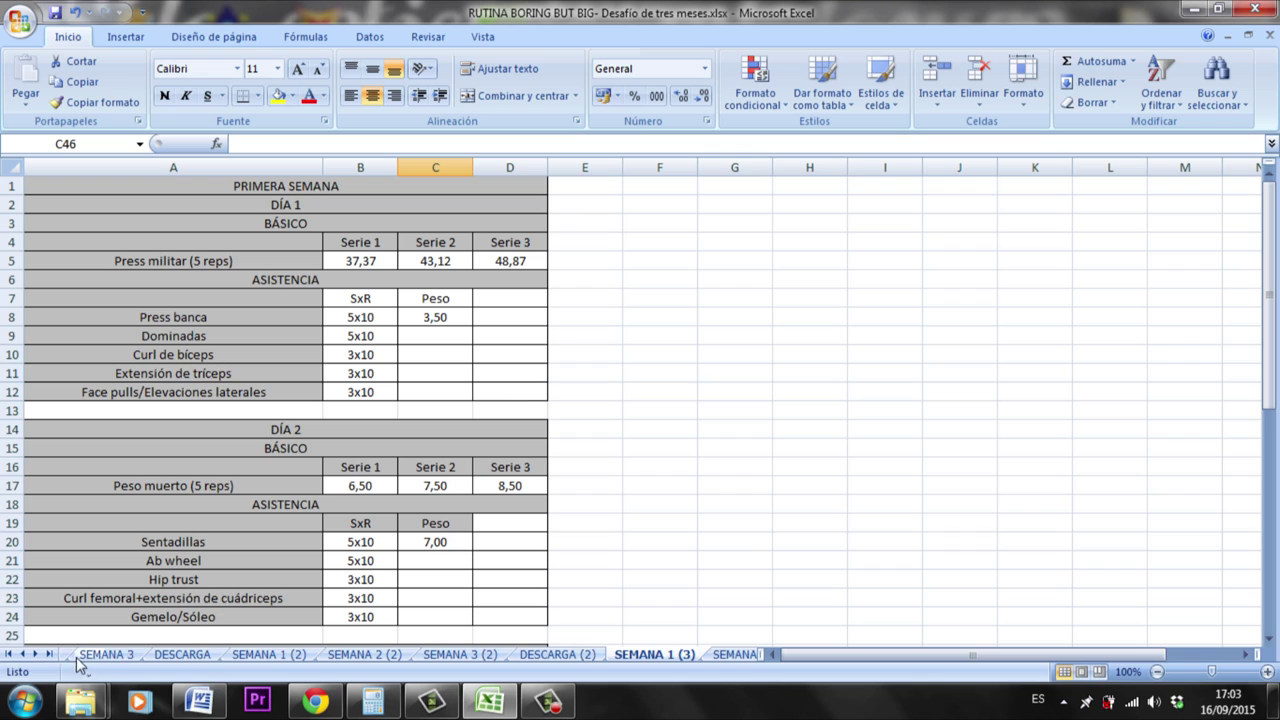
pyautogui.click(22, 654)
pyautogui.click(22, 654)
pyautogui.click(22, 654)
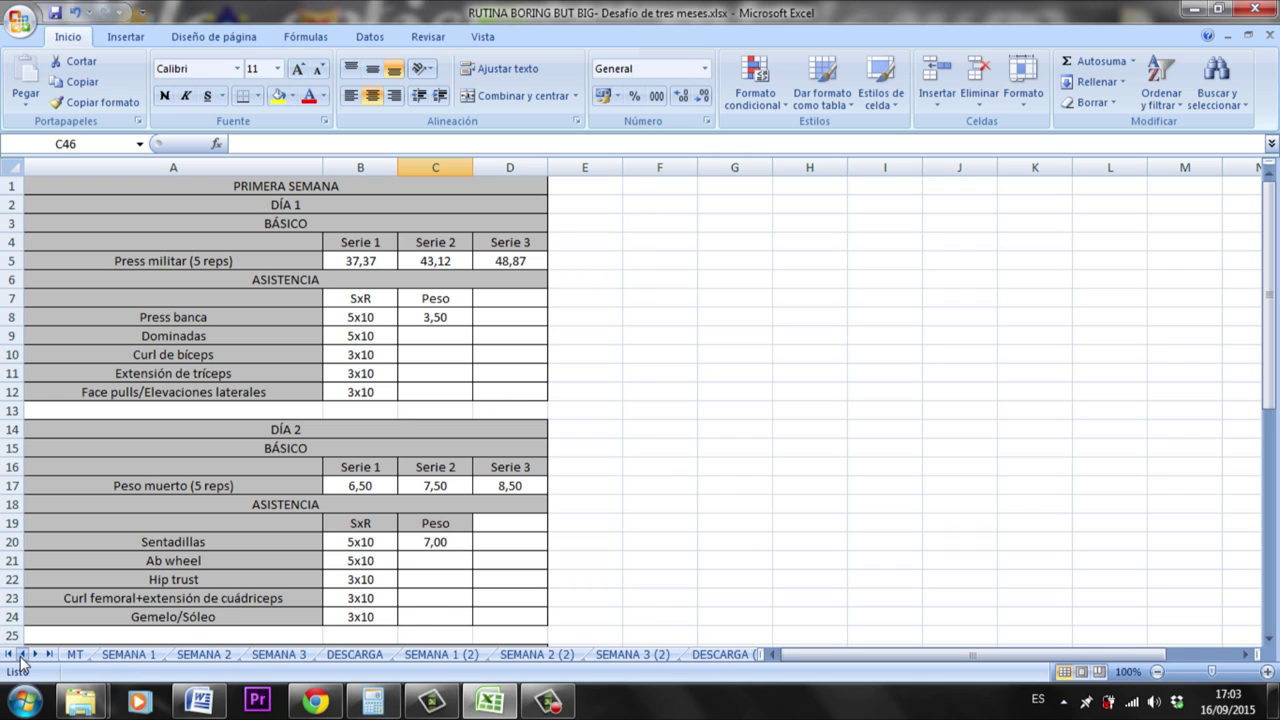
# Change Press militar repetitions to 1 on the MT sheet, giving 1RM 51,67 and MT 46,50.
pyautogui.click(75, 657)
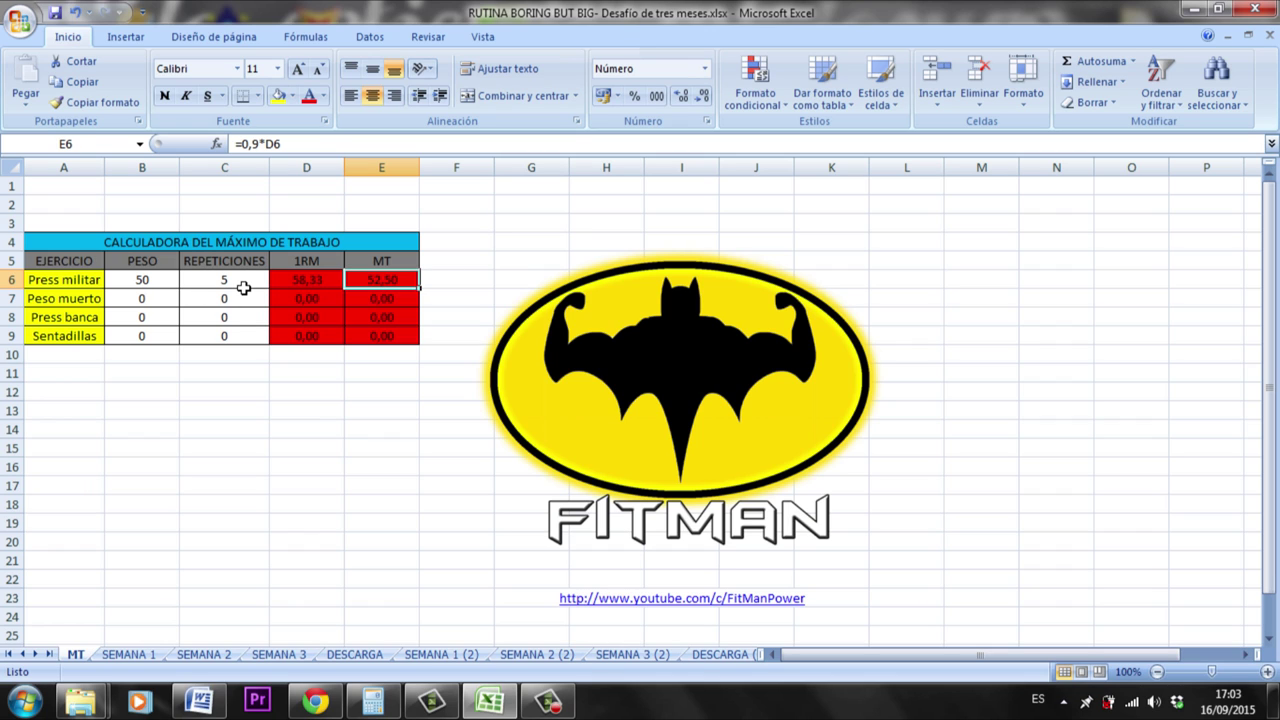
pyautogui.click(243, 288)
pyautogui.write('1')
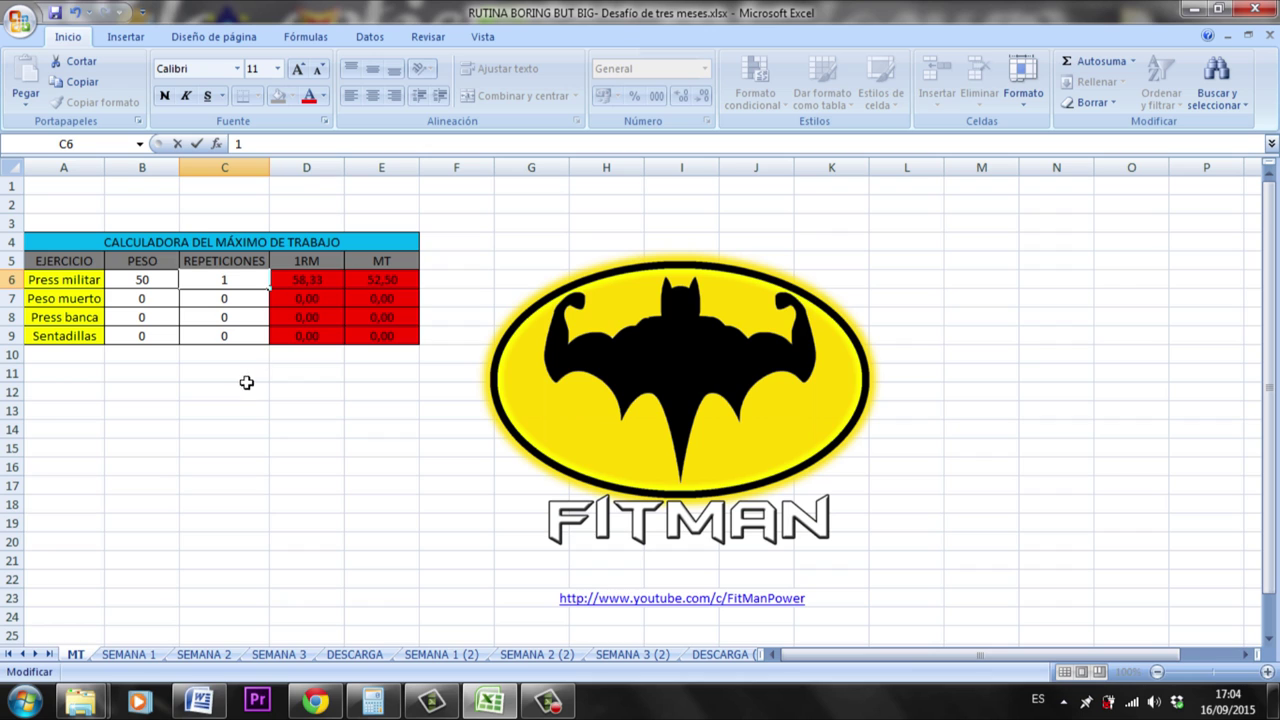
pyautogui.click(330, 287)
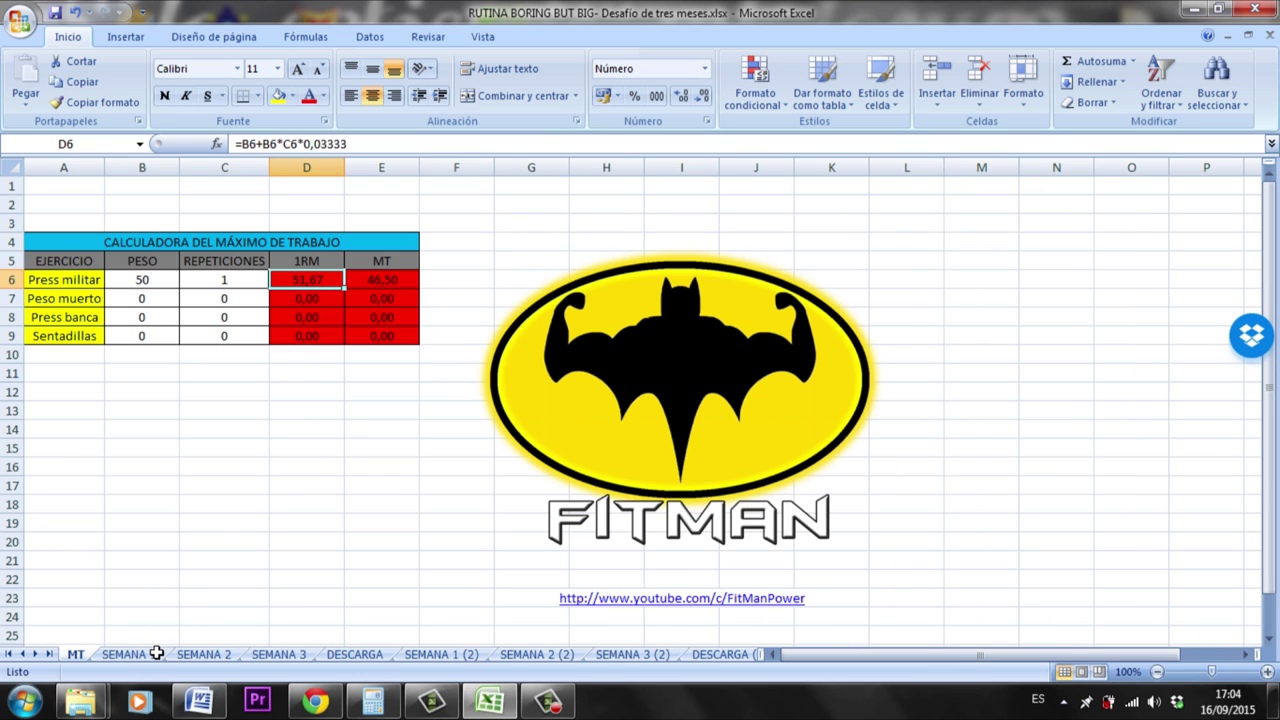
# View SEMANA 1 with Press militar at 30,22, 34,87 and 39,52, scrolling down to the Sentadillas cell.
pyautogui.click(156, 653)
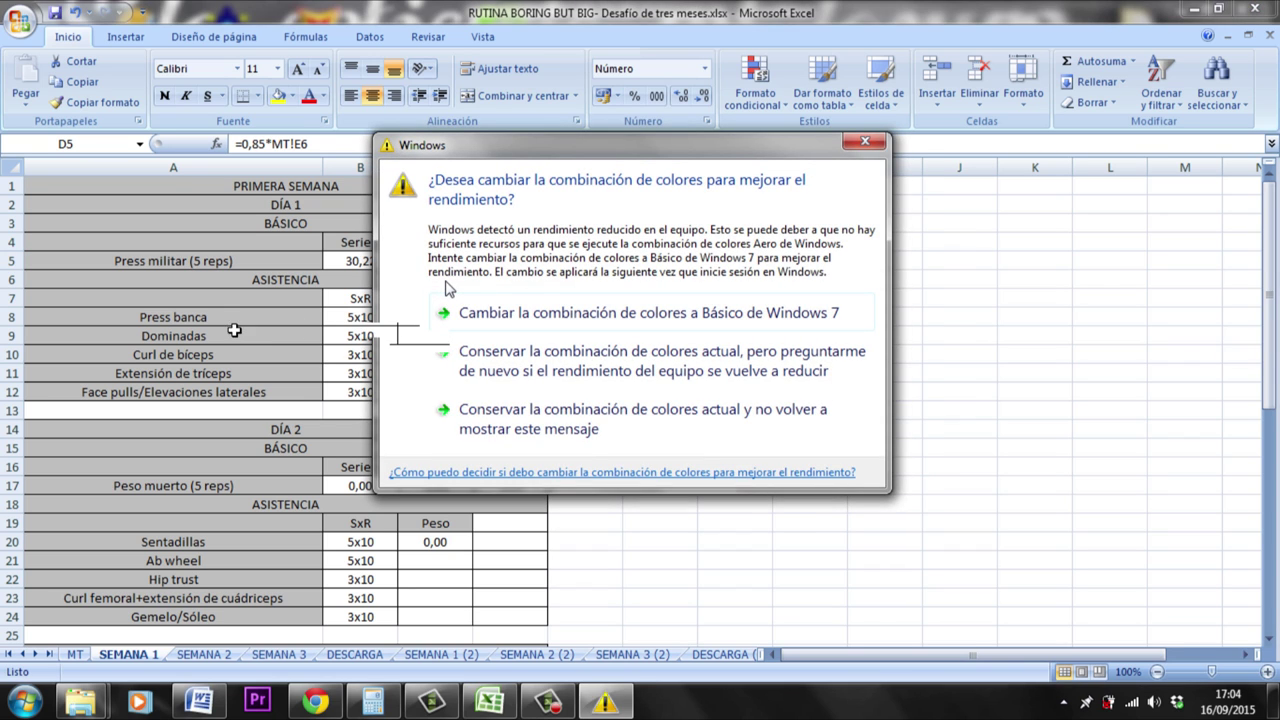
pyautogui.press('Escape')
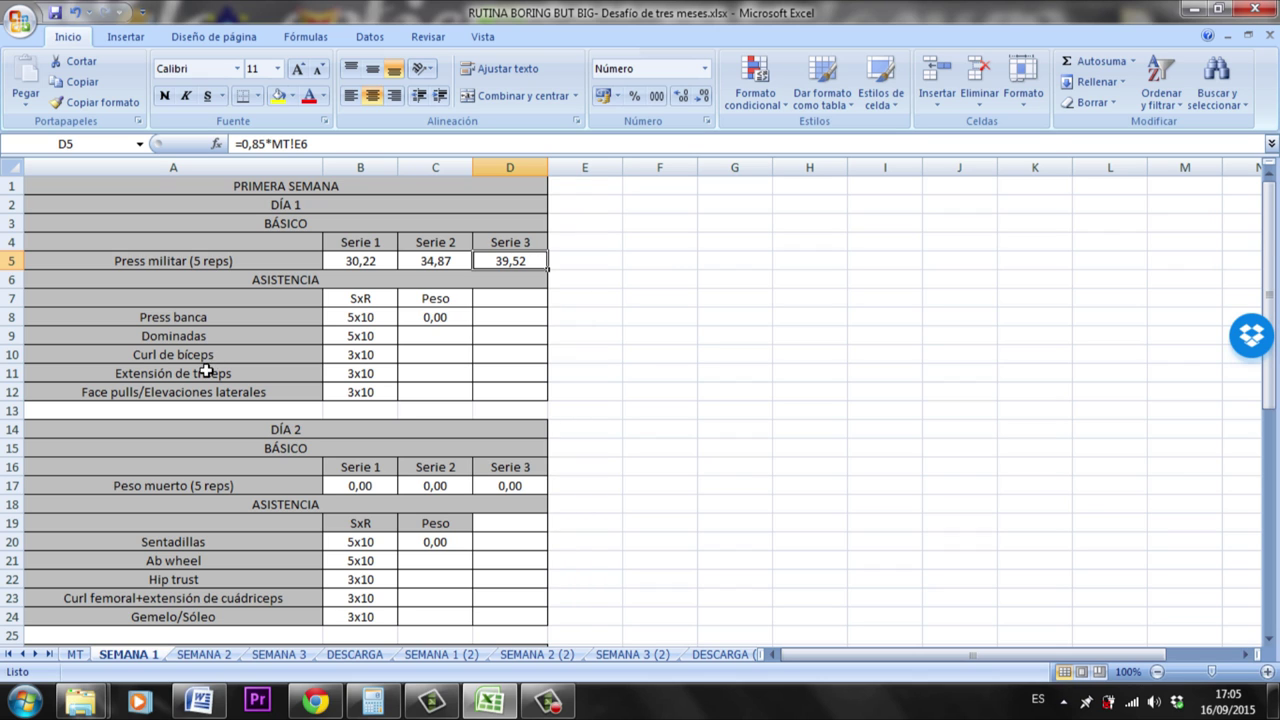
pyautogui.scroll(-2, 302, 423)
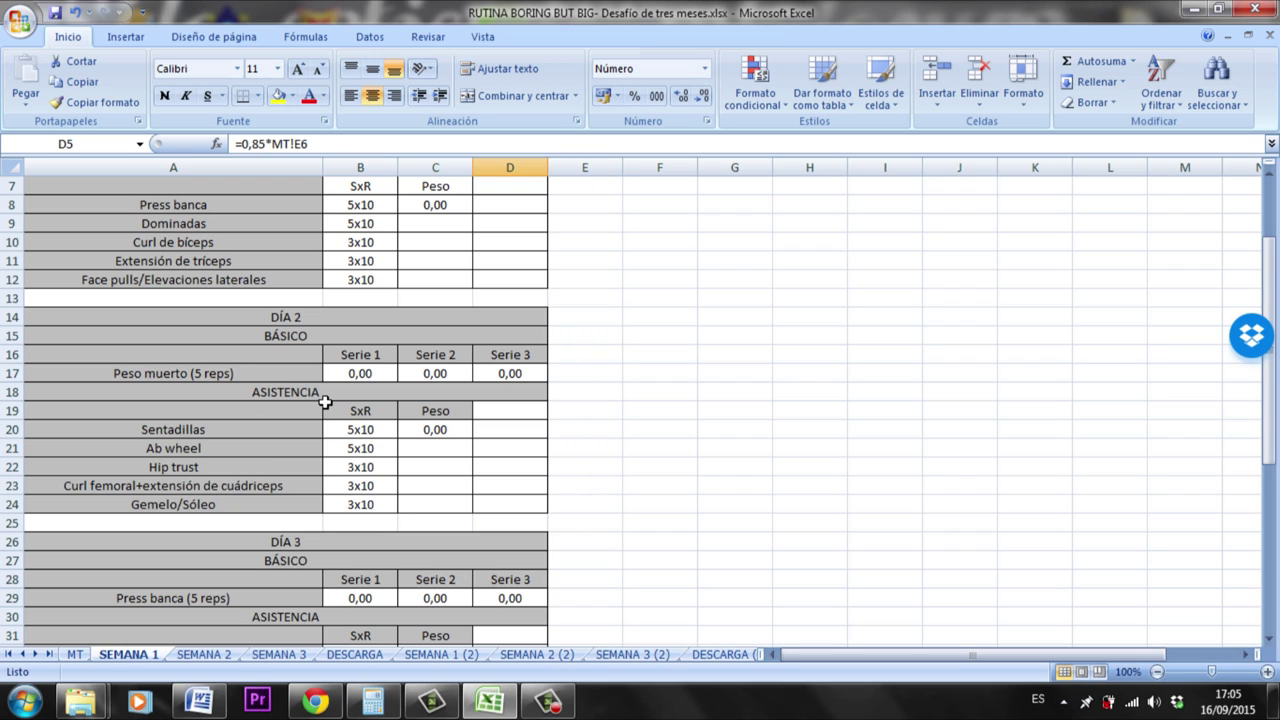
pyautogui.click(200, 429)
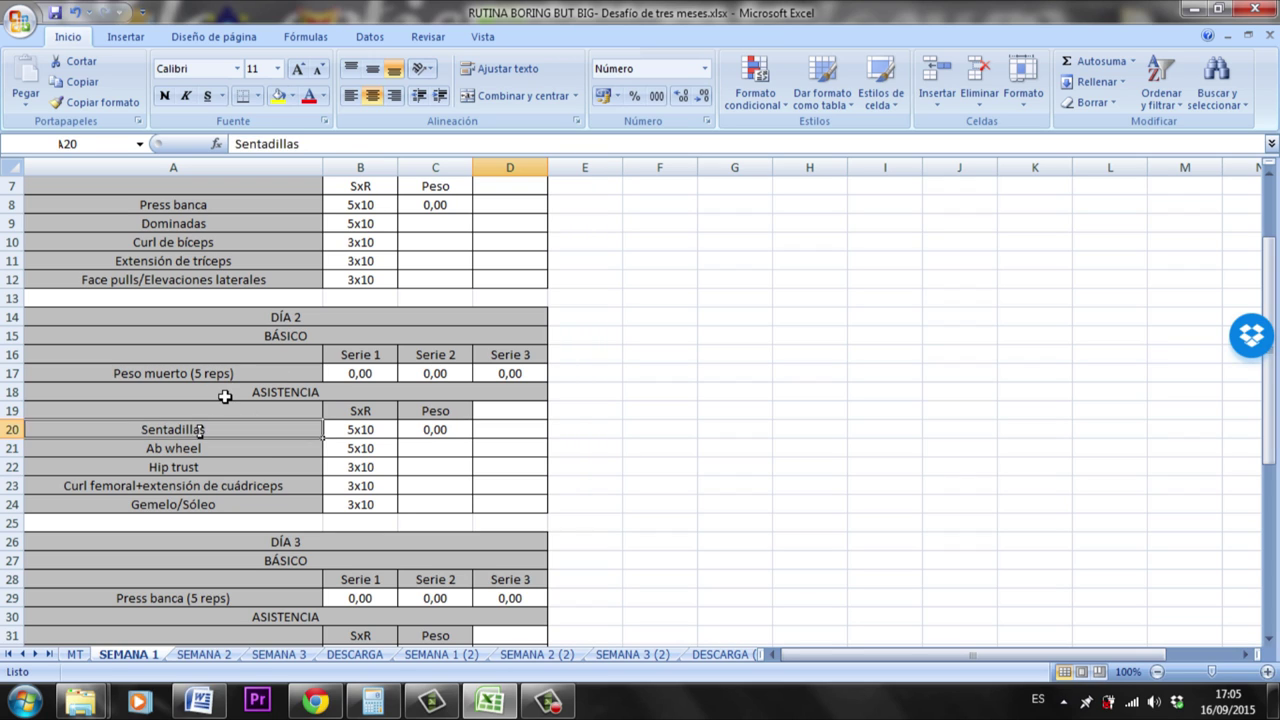
pyautogui.click(200, 446)
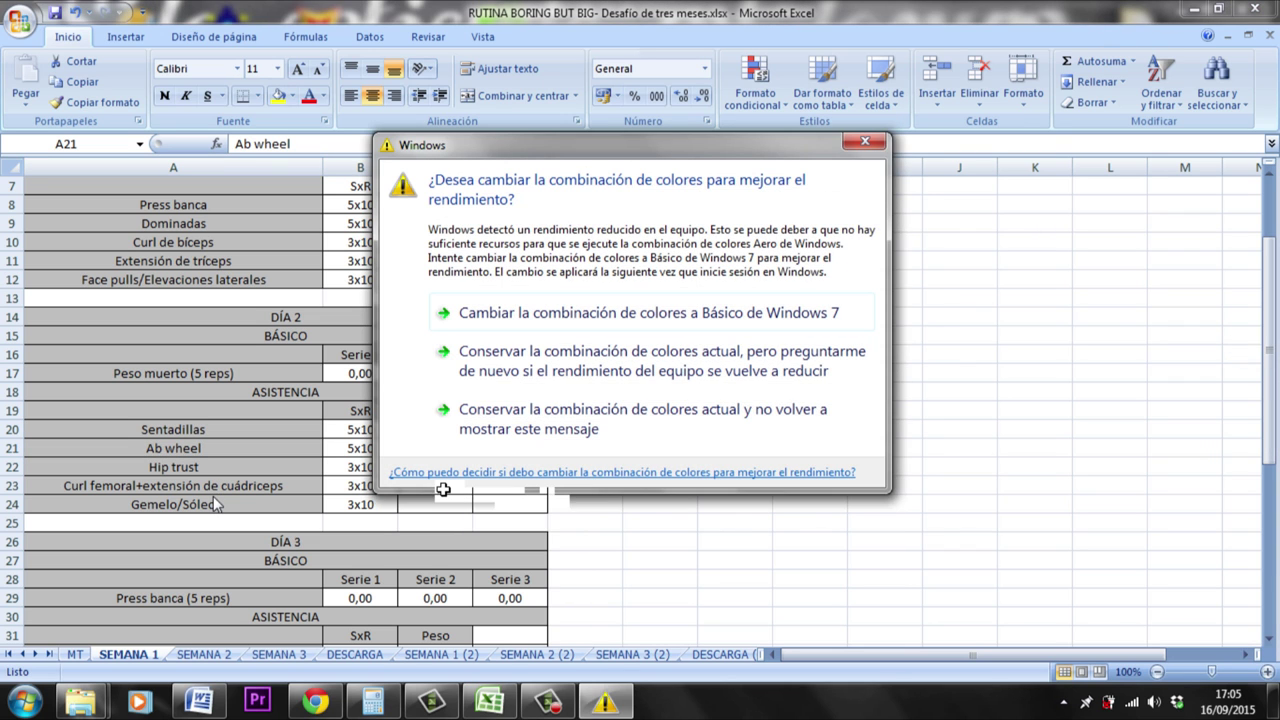
pyautogui.press('Escape')
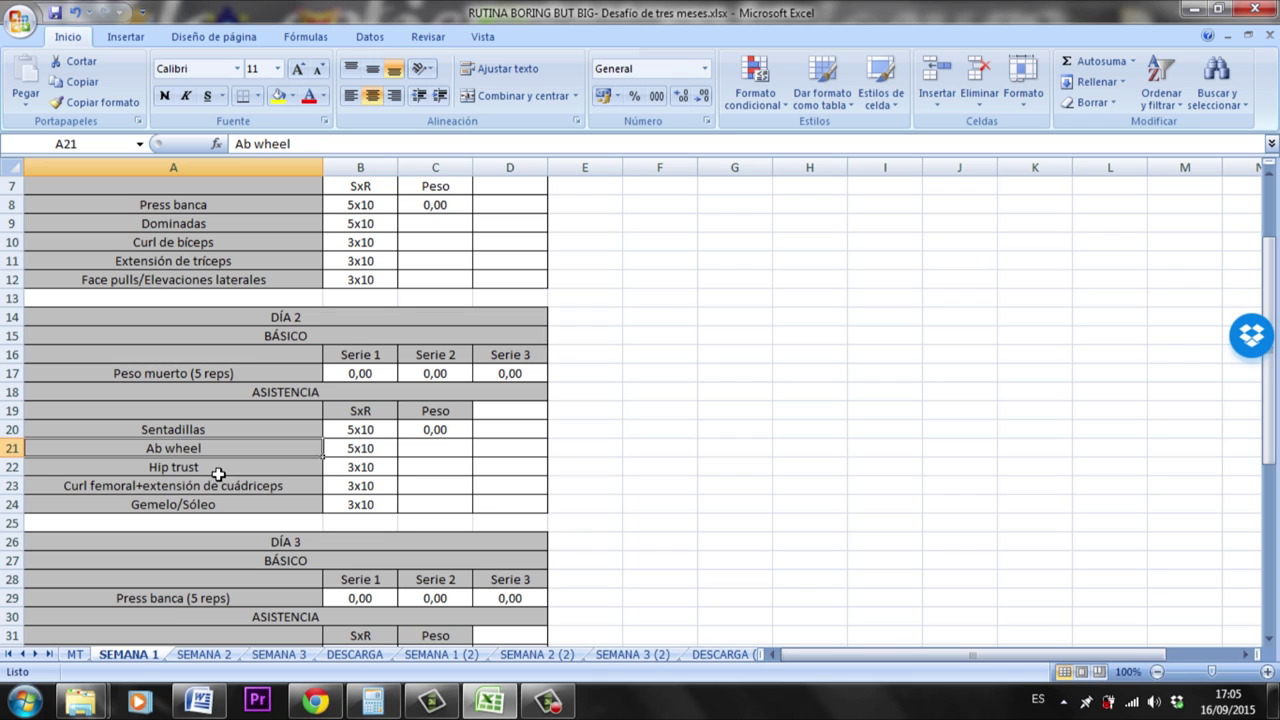
pyautogui.press('Down')
pyautogui.press('Down')
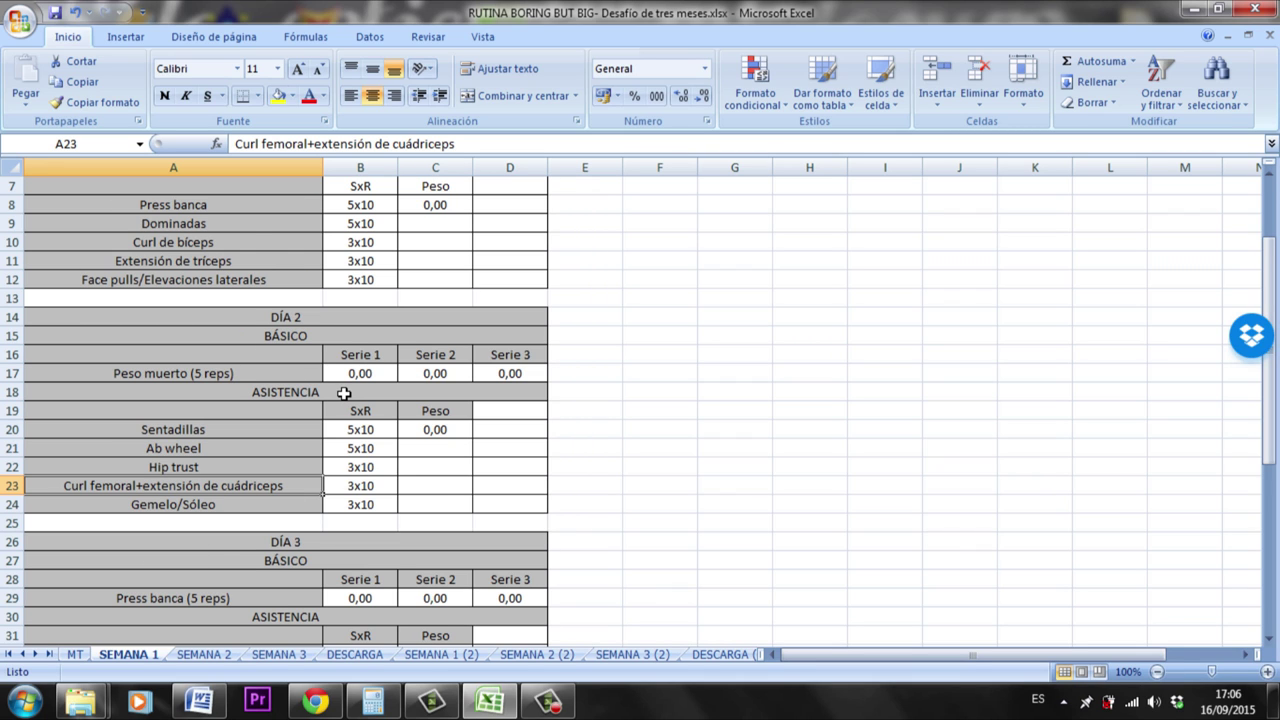
pyautogui.scroll(2, 343, 393)
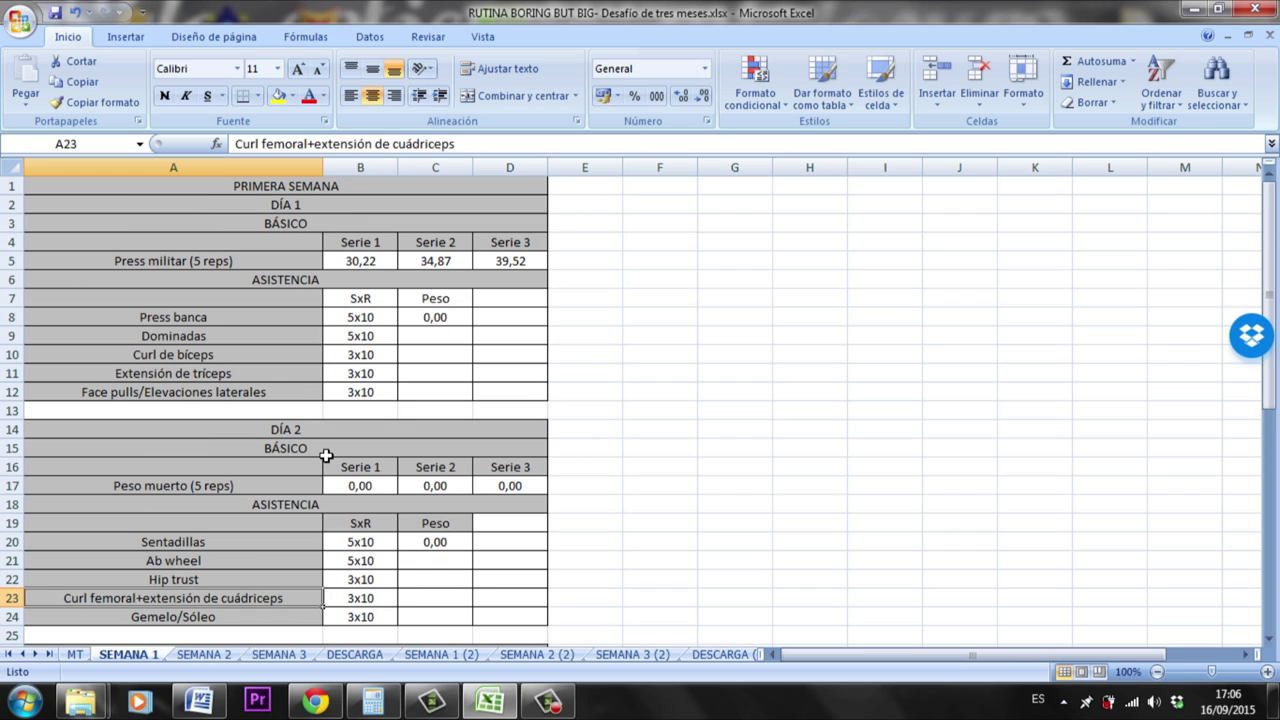
pyautogui.click(255, 472)
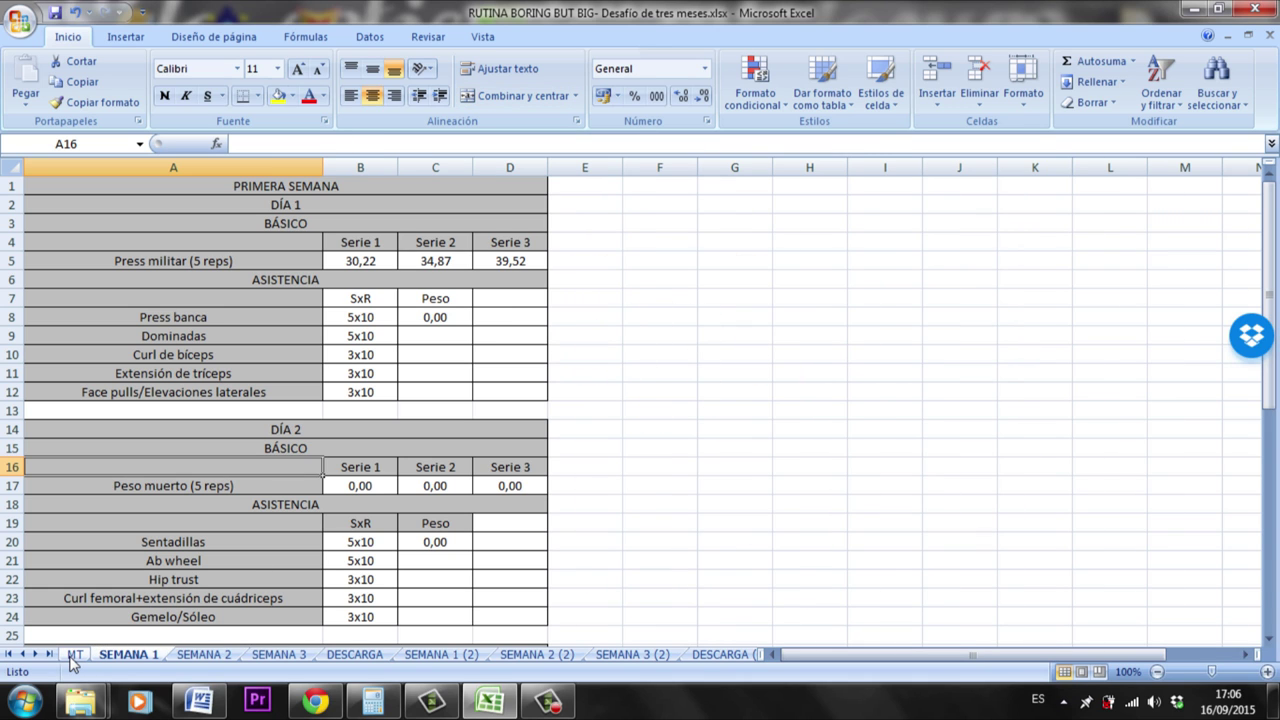
# Go back to the MT calculator, showing Press militar 1RM 51,67 and MT 46,50, and select the FITMAN logo.
pyautogui.click(73, 656)
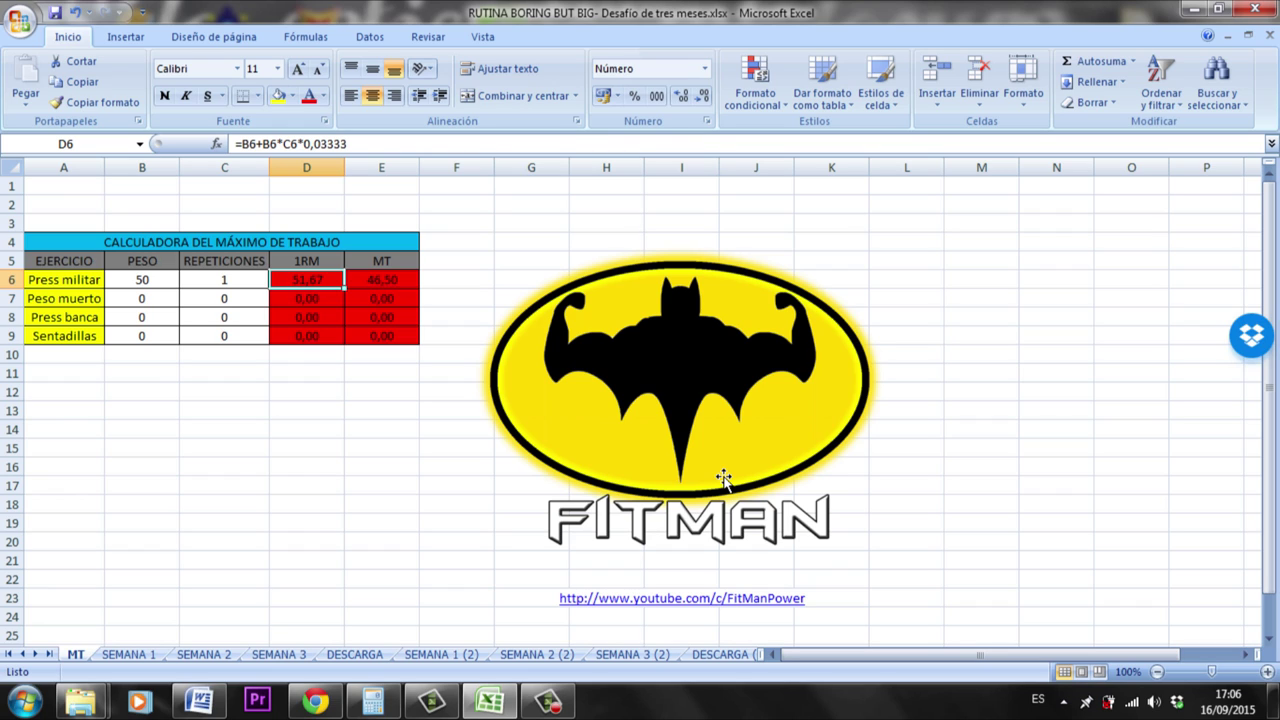
pyautogui.click(745, 441)
pyautogui.click(745, 441)
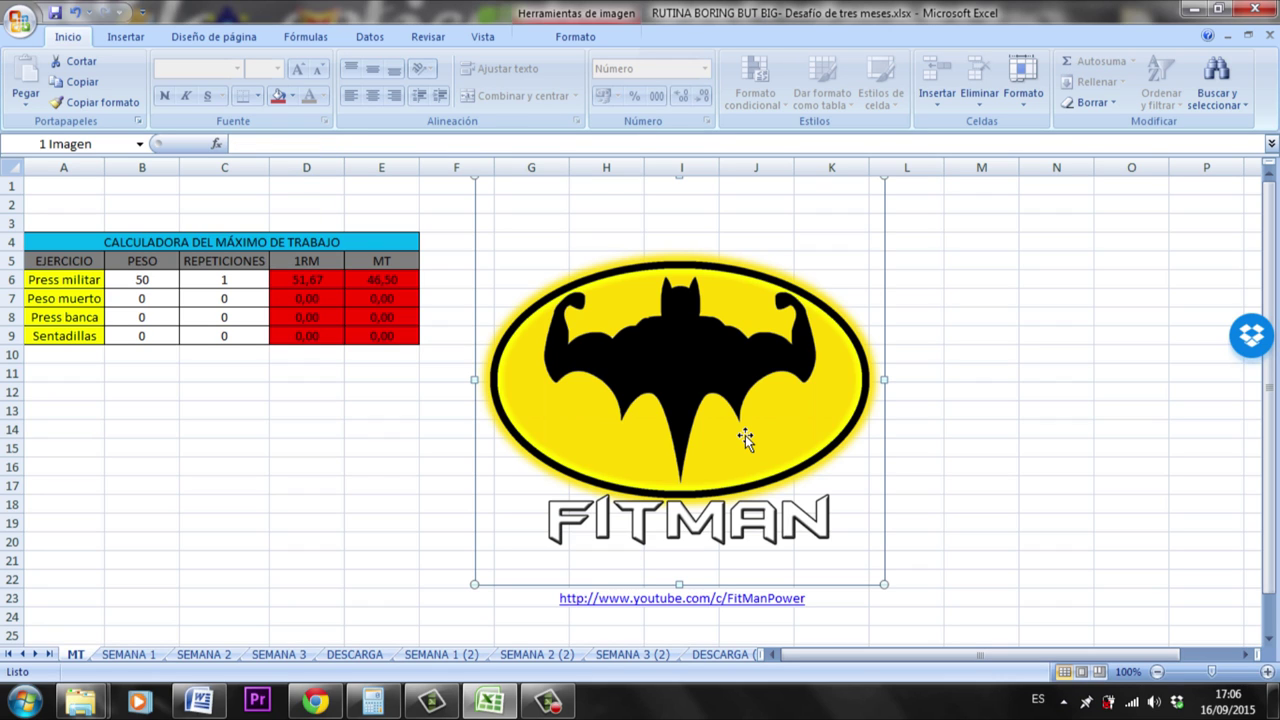